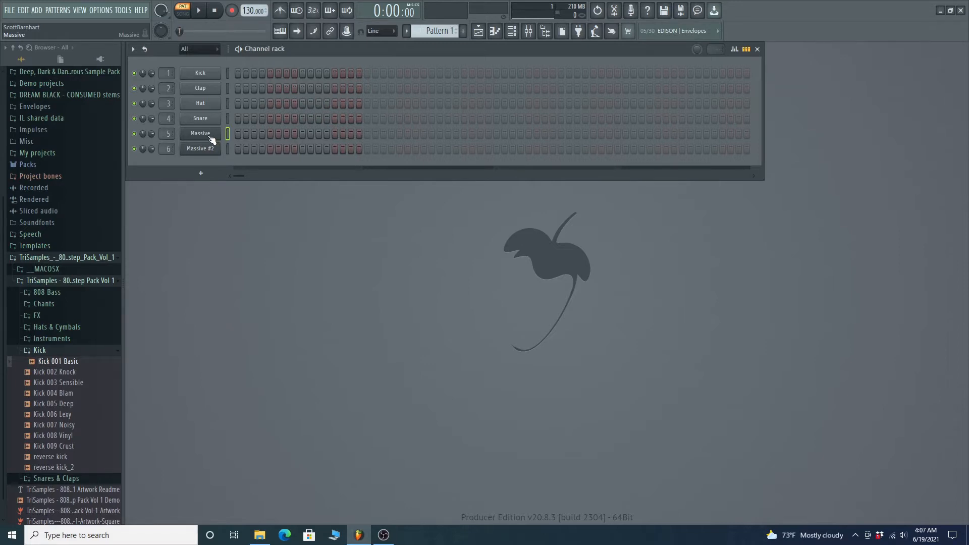
# - Open the Massive instrument on channel 5 and start a new sound in it
pyautogui.click(204, 137)
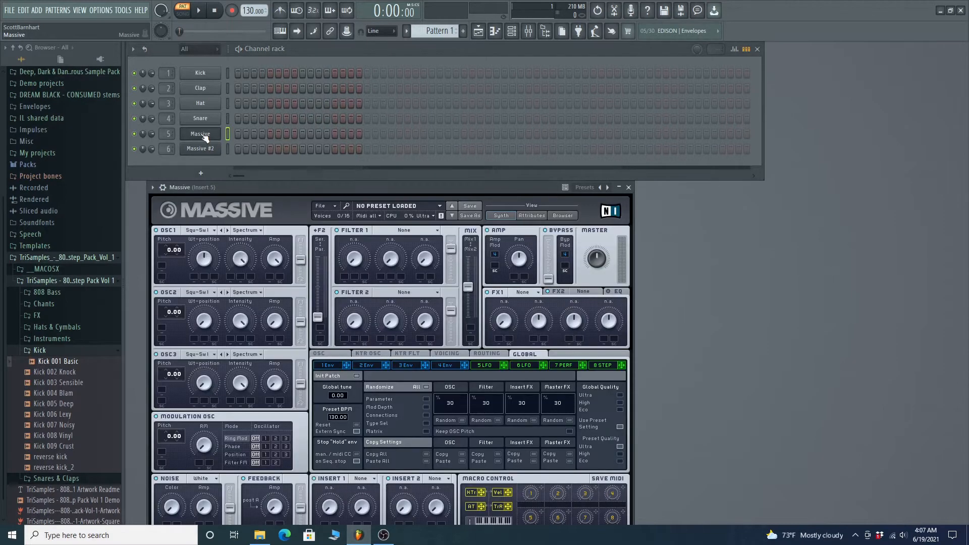
pyautogui.moveTo(351, 188); pyautogui.dragTo(442, 125)
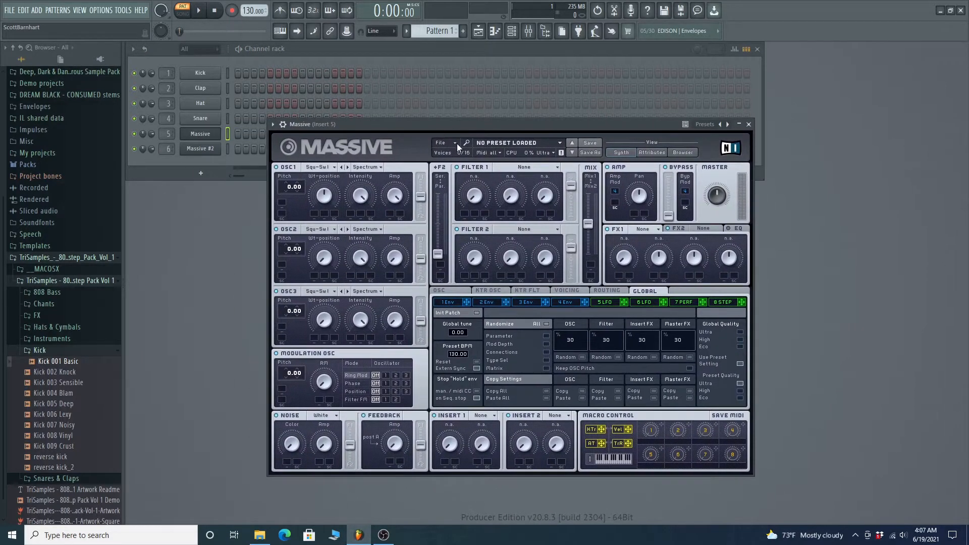
pyautogui.click(456, 143)
pyautogui.click(451, 142)
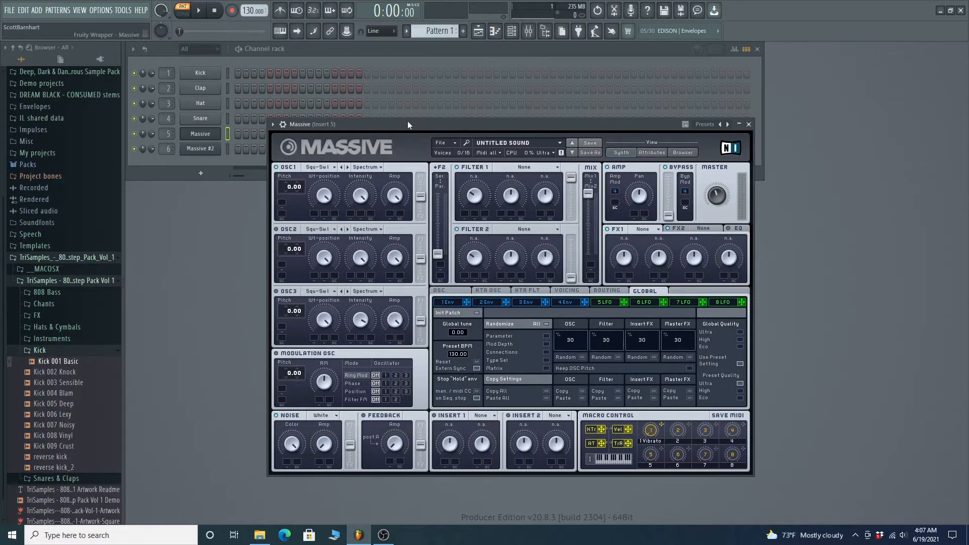
pyautogui.moveTo(407, 122); pyautogui.dragTo(389, 77)
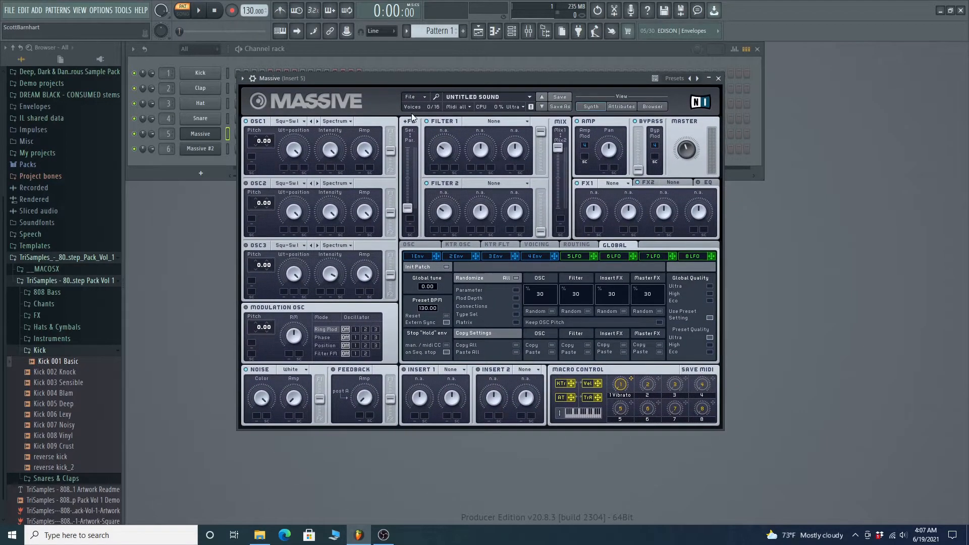
# - Draw a one-bar C4 note followed by a one-bar C#4 note in the piano roll of the Massive channel
pyautogui.click(192, 165)
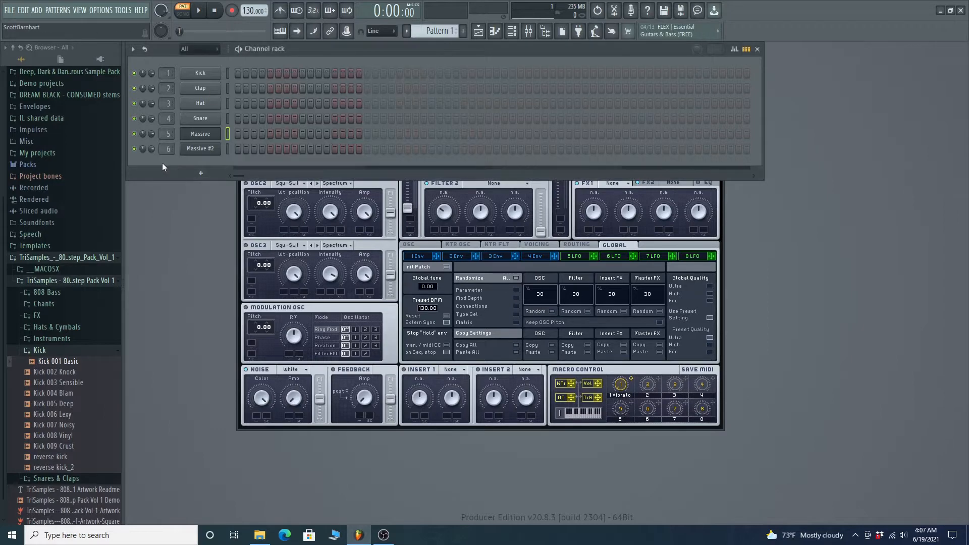
pyautogui.rightClick(214, 135)
pyautogui.click(237, 136)
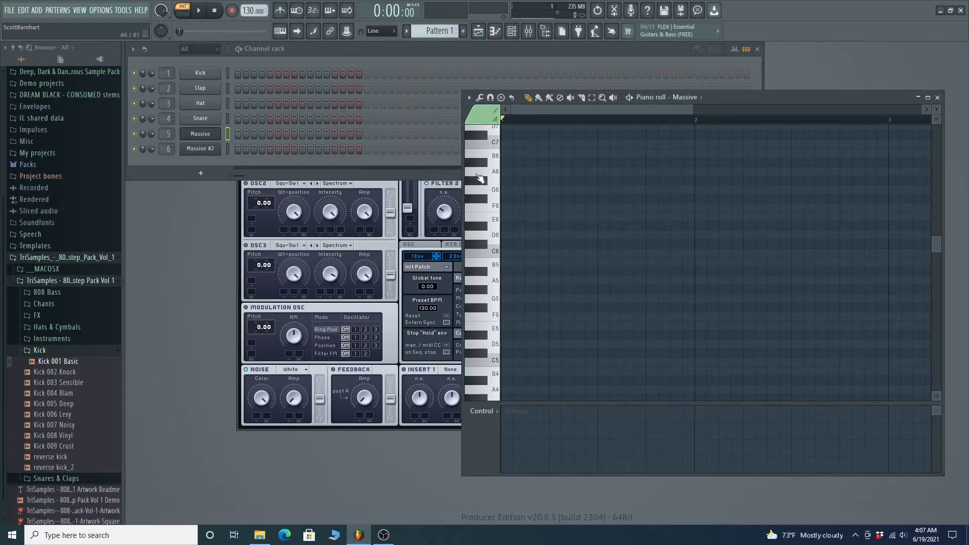
pyautogui.click(602, 97)
pyautogui.scroll(-2, 522, 284)
pyautogui.scroll(-2, 522, 284)
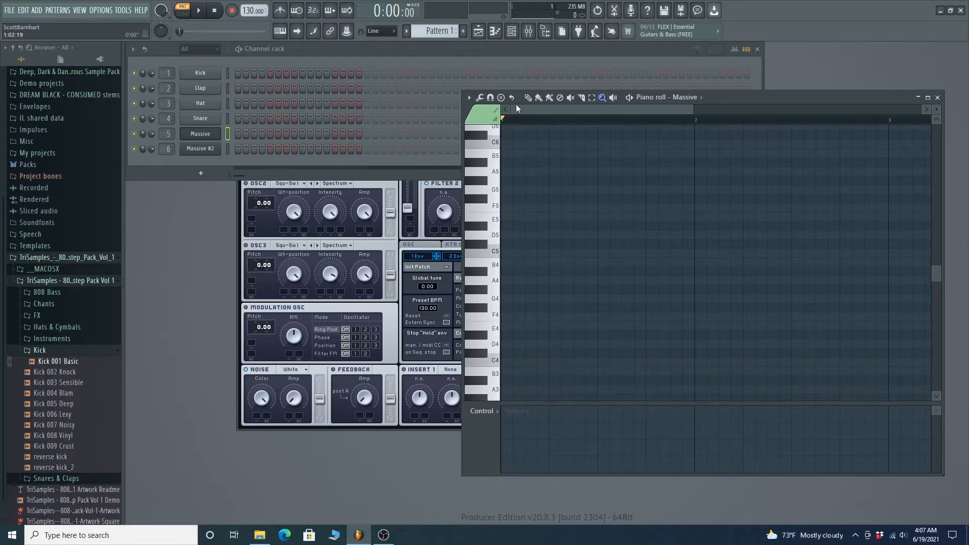
pyautogui.click(528, 96)
pyautogui.click(506, 258)
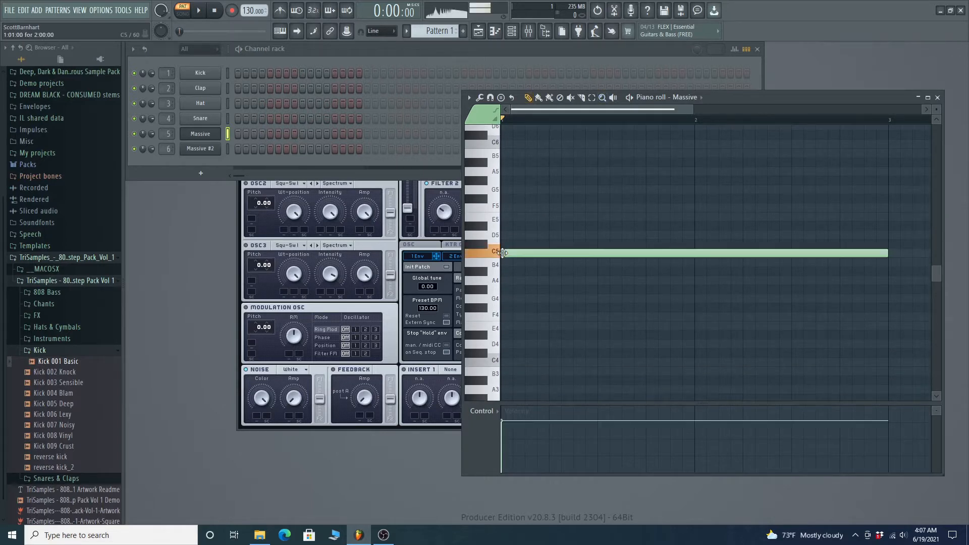
pyautogui.moveTo(887, 254); pyautogui.dragTo(695, 256)
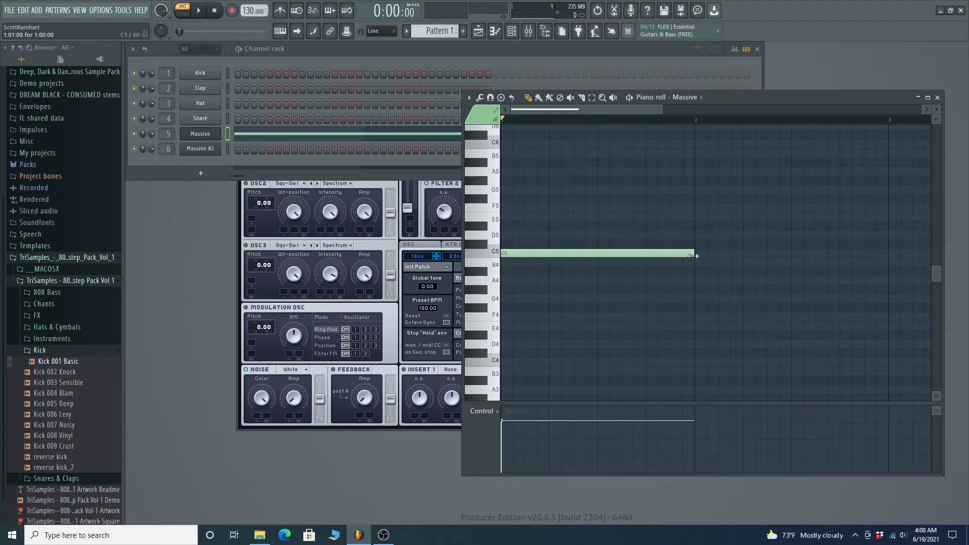
pyautogui.moveTo(602, 254); pyautogui.dragTo(597, 362)
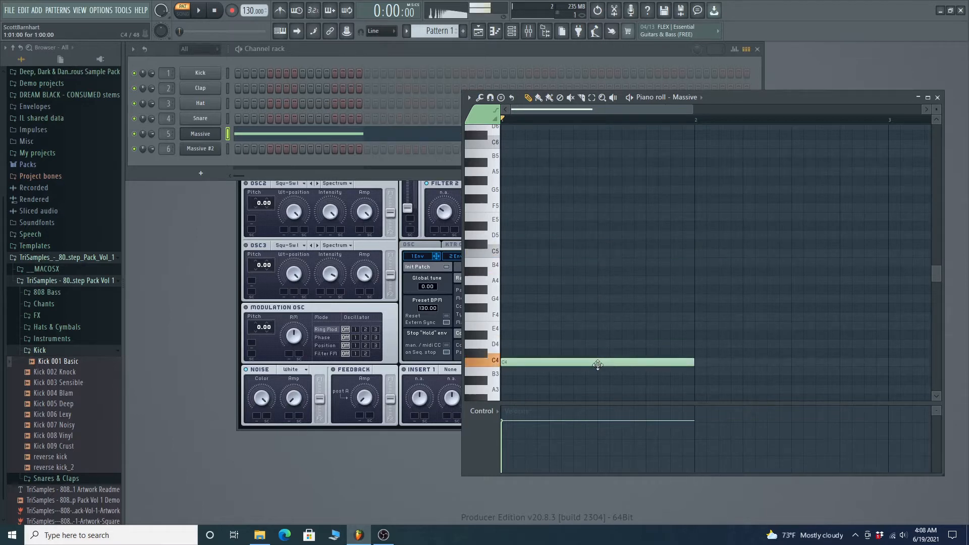
pyautogui.click(699, 355)
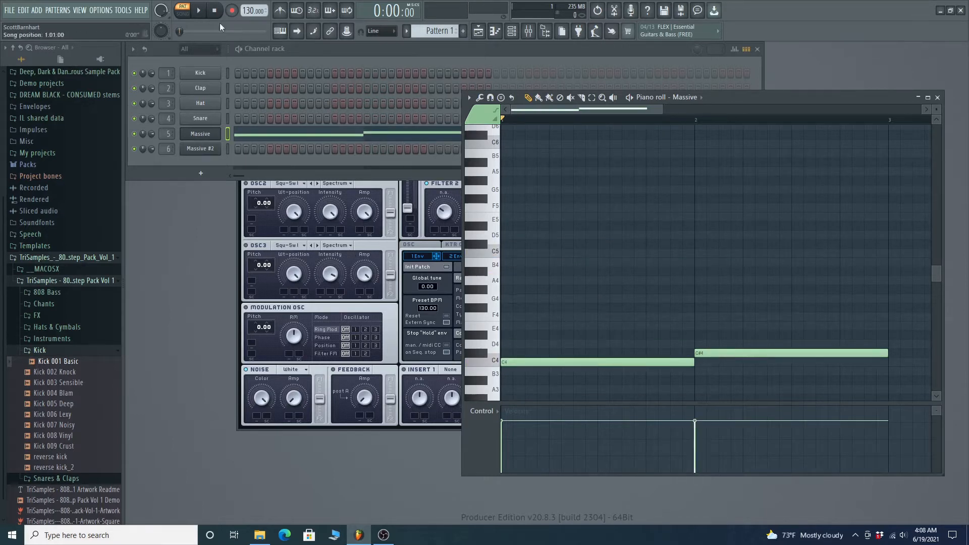
# - Play the two-note pattern to hear the new sound, then bring the Massive window back to the front
pyautogui.click(198, 10)
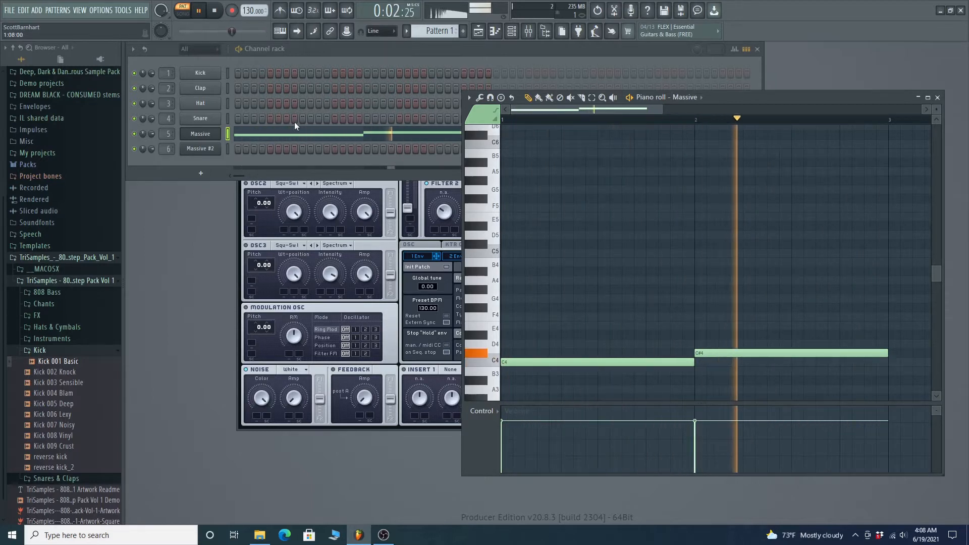
pyautogui.click(199, 10)
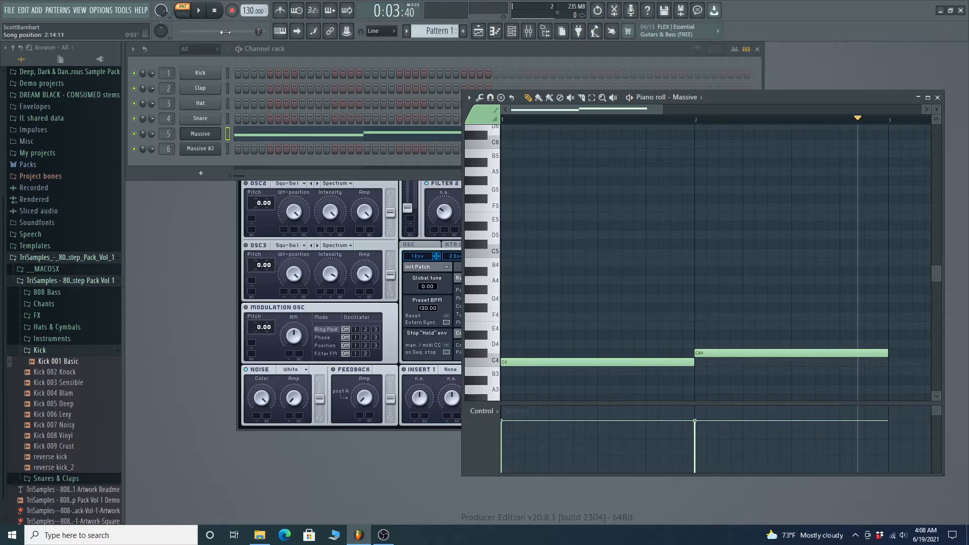
pyautogui.click(274, 224)
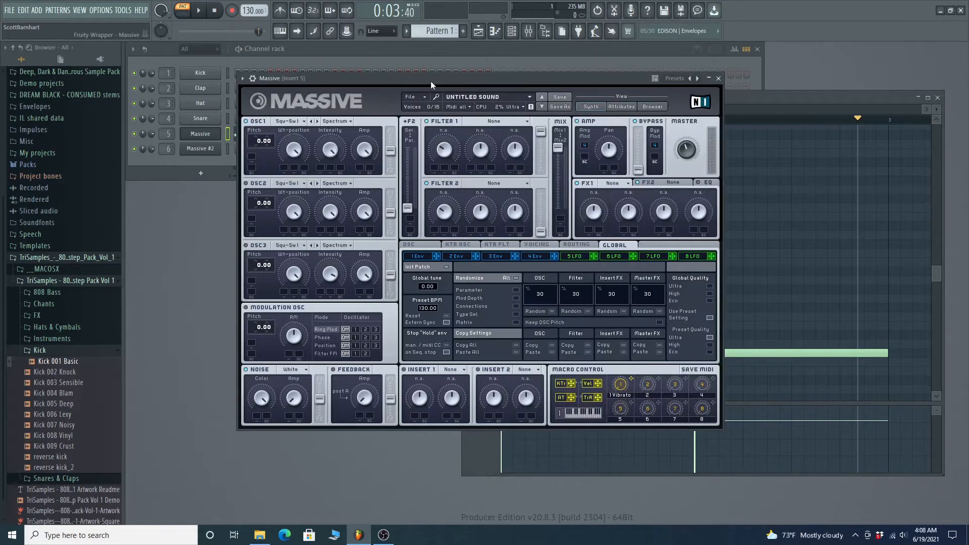
pyautogui.moveTo(431, 80); pyautogui.dragTo(394, 93)
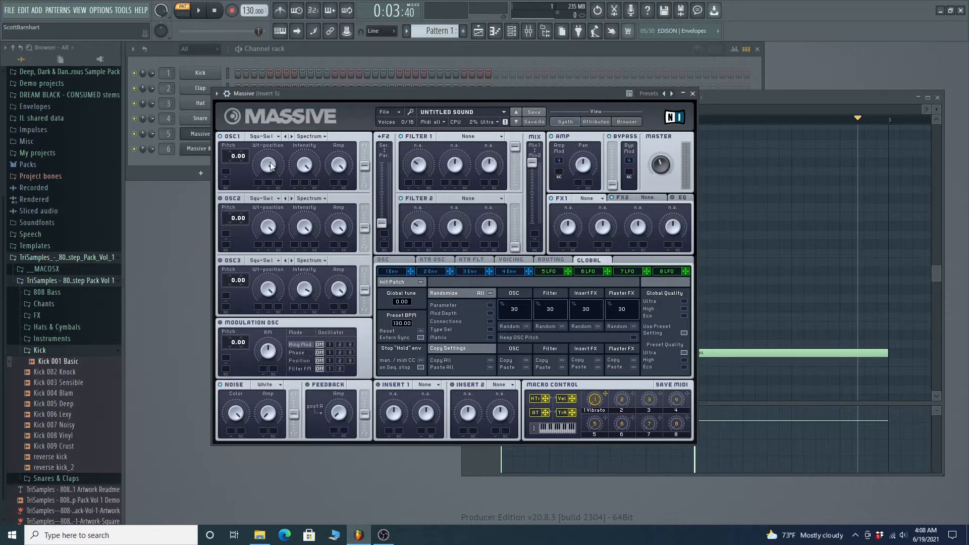
pyautogui.moveTo(267, 163); pyautogui.dragTo(267, 143)
pyautogui.click(337, 162)
pyautogui.click(299, 168)
pyautogui.click(268, 169)
pyautogui.click(722, 96)
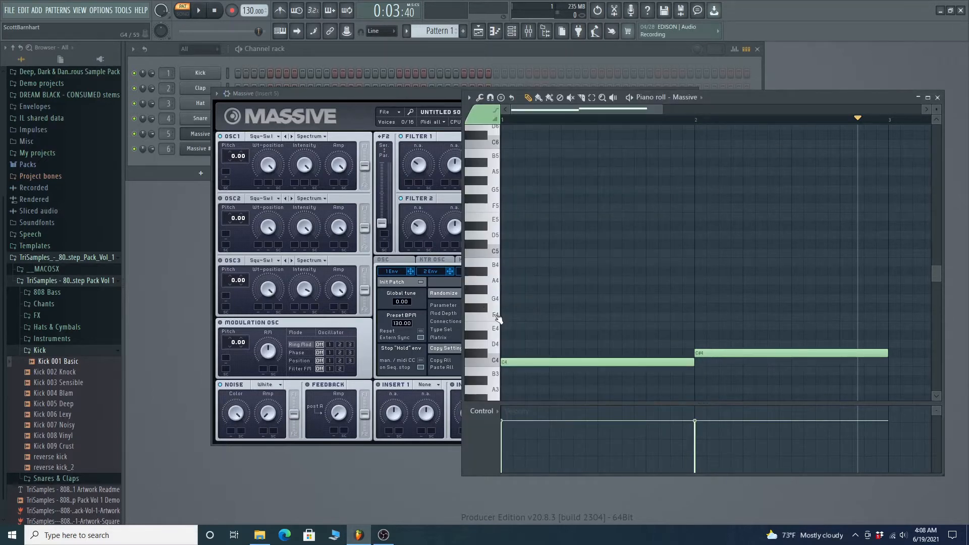
pyautogui.scroll(3, 500, 319)
pyautogui.scroll(-3, 498, 239)
# - Set the pitch of OSC1 in Massive to -12.00
pyautogui.click(336, 92)
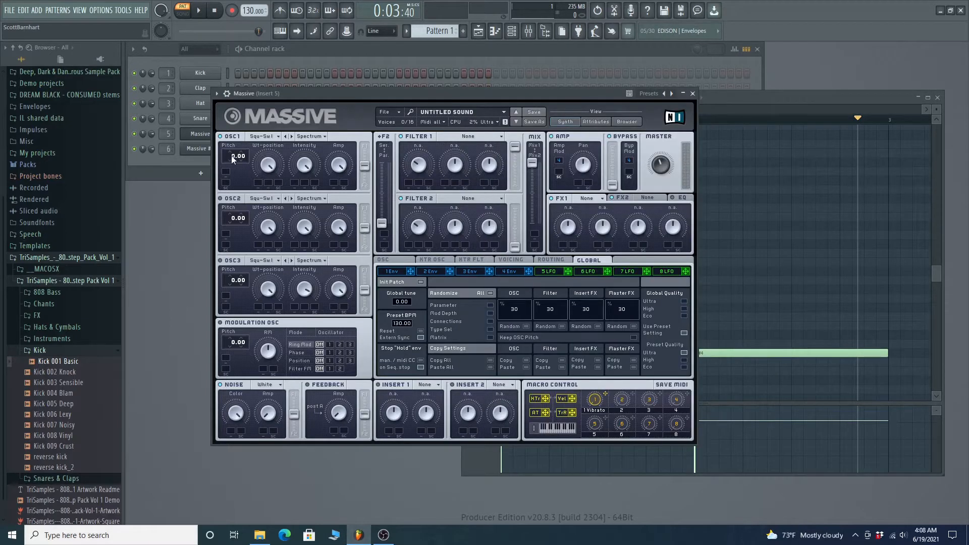
pyautogui.moveTo(235, 156); pyautogui.dragTo(231, 164)
pyautogui.moveTo(233, 162); pyautogui.dragTo(235, 149)
pyautogui.click(228, 151)
# - Play the pattern to hear the lowered oscillator pitch, then stop playback
pyautogui.click(196, 162)
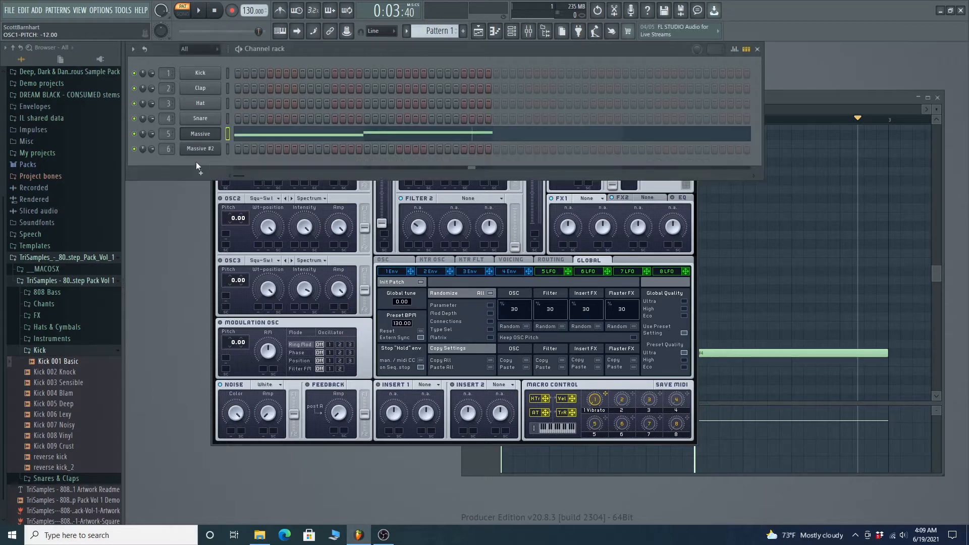
pyautogui.click(201, 11)
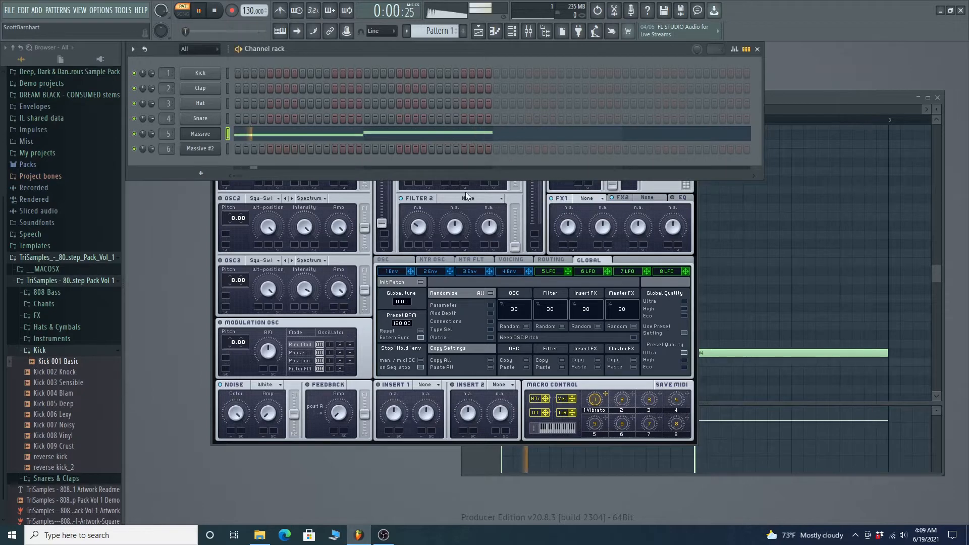
pyautogui.click(372, 266)
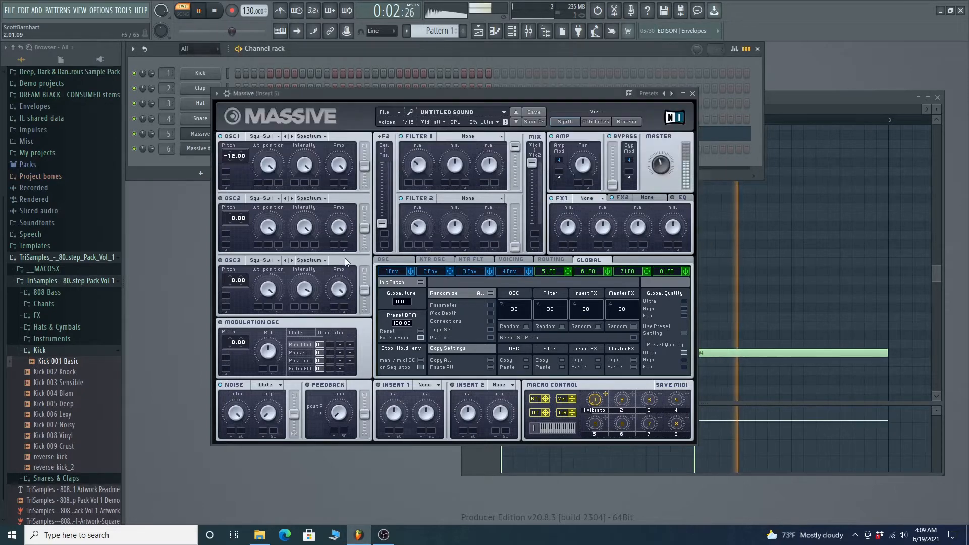
pyautogui.press('space')
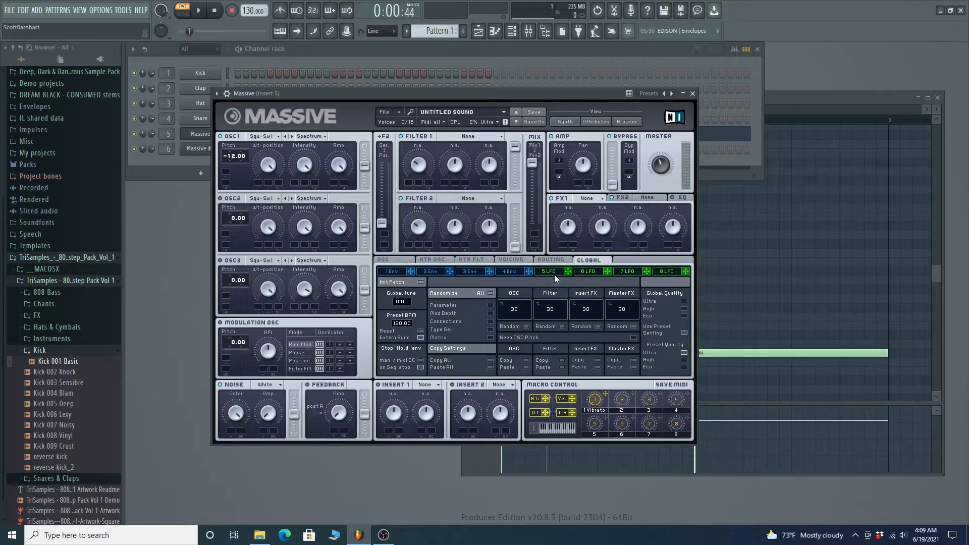
# - Turn on the unisono pitch cutoff spread, raise the unisono voices to 3 and set the voicing mode to Monophon during playback
pyautogui.click(514, 259)
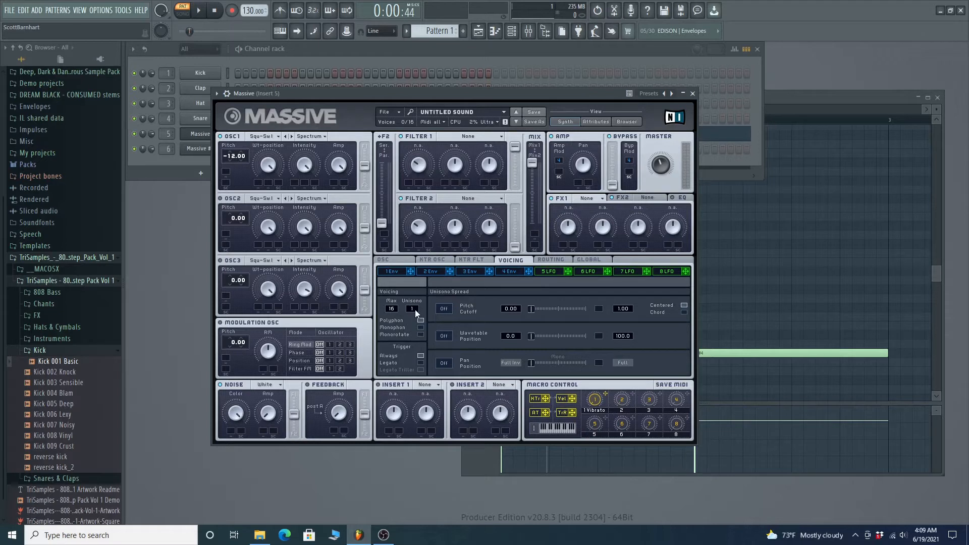
pyautogui.moveTo(415, 310); pyautogui.dragTo(417, 304)
pyautogui.click(446, 309)
pyautogui.press('space')
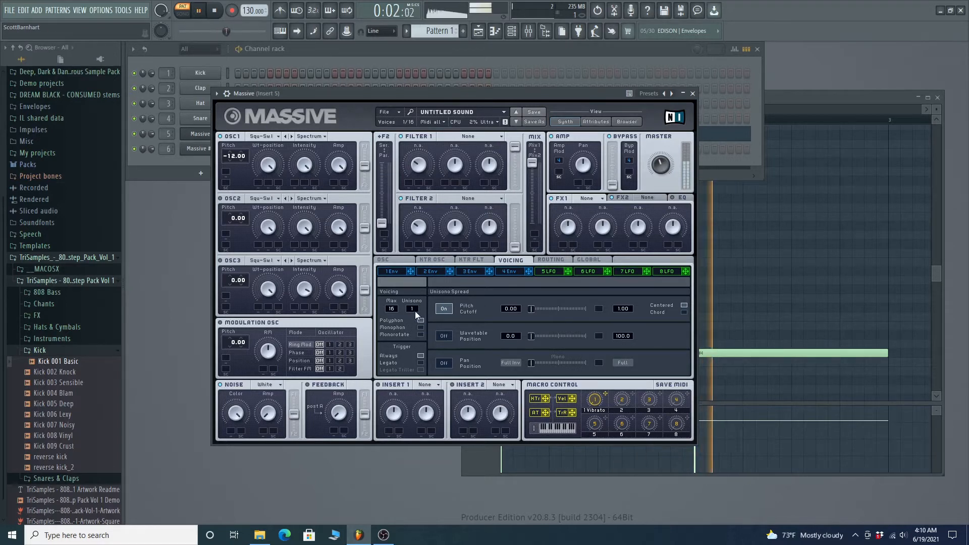
pyautogui.moveTo(414, 309); pyautogui.dragTo(415, 305)
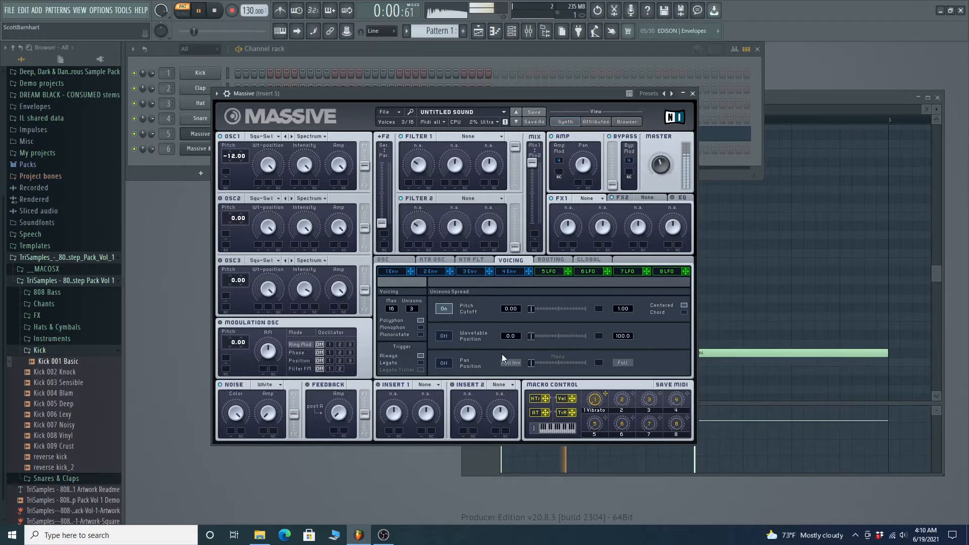
pyautogui.click(420, 327)
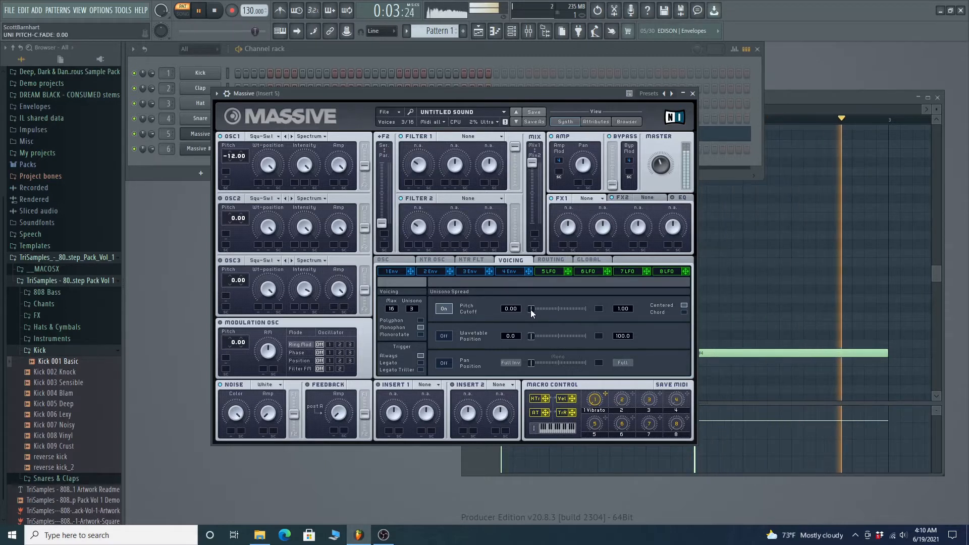
# - Adjust the unisono pitch cutoff spread to about one fifth of its range to detune the voices
pyautogui.moveTo(533, 310); pyautogui.dragTo(541, 310)
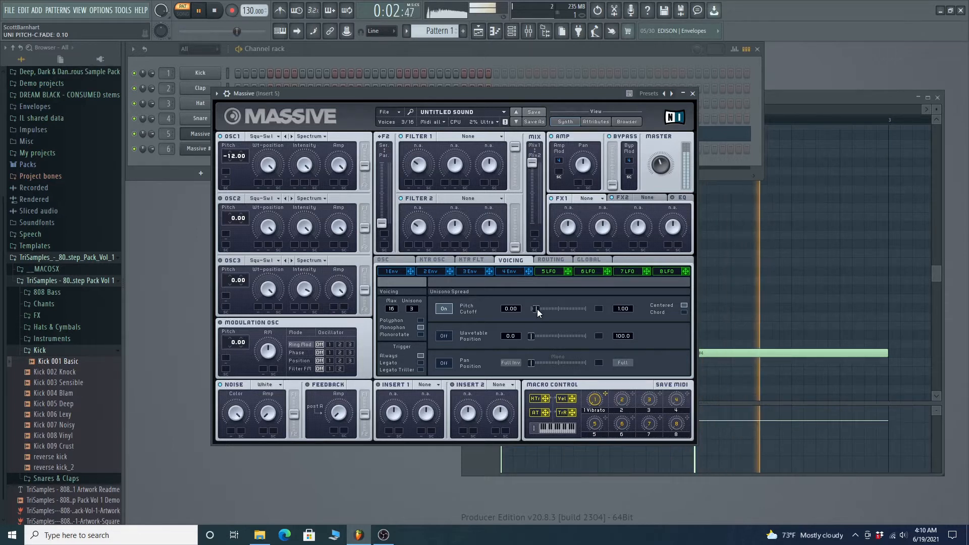
pyautogui.moveTo(537, 309); pyautogui.dragTo(543, 311)
pyautogui.scroll(1, 543, 311)
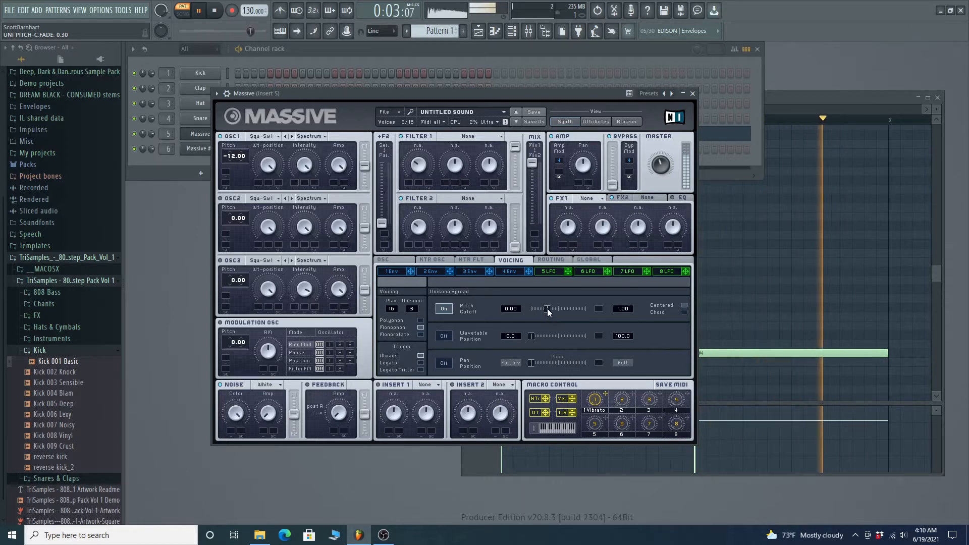
pyautogui.moveTo(546, 308); pyautogui.dragTo(542, 309)
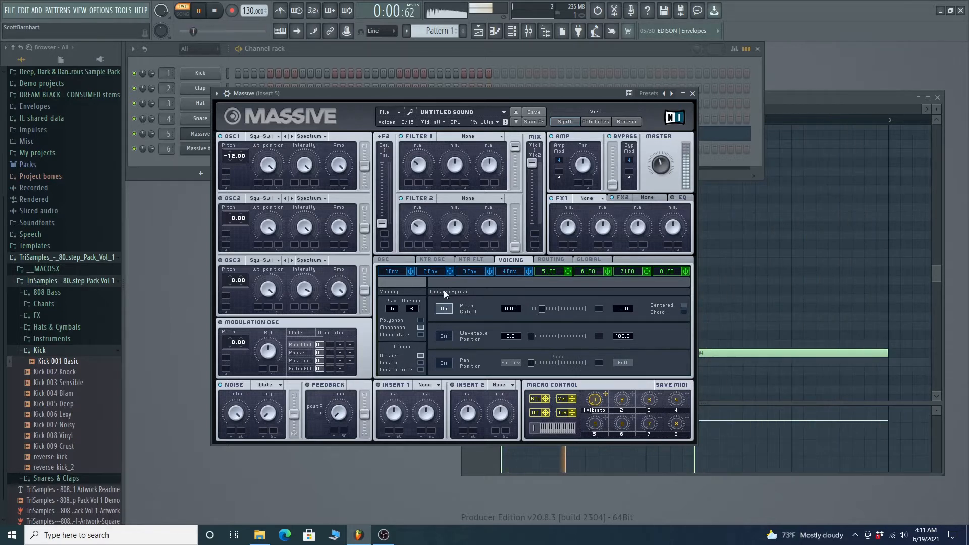
# - Raise the unisono voices to 5 and stop playback
pyautogui.moveTo(411, 313); pyautogui.dragTo(414, 307)
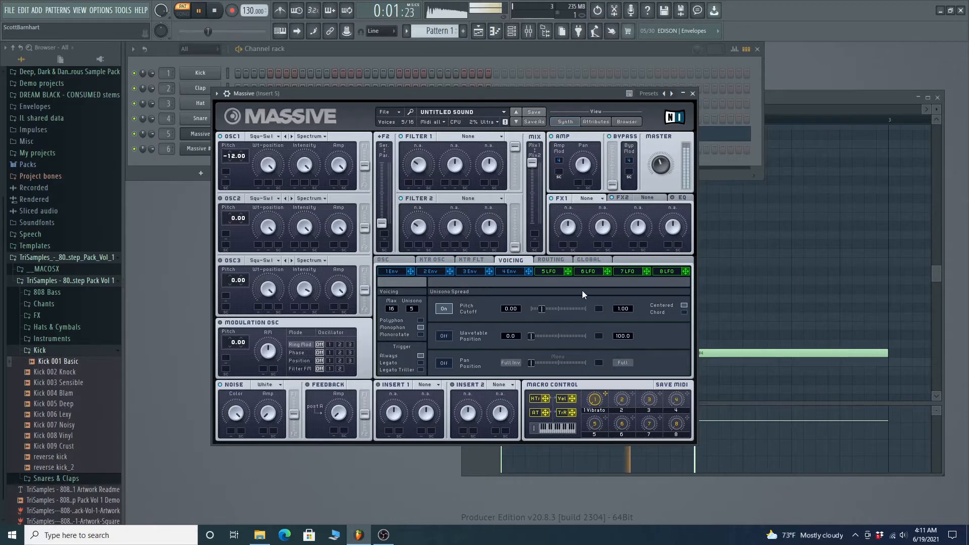
pyautogui.click(171, 165)
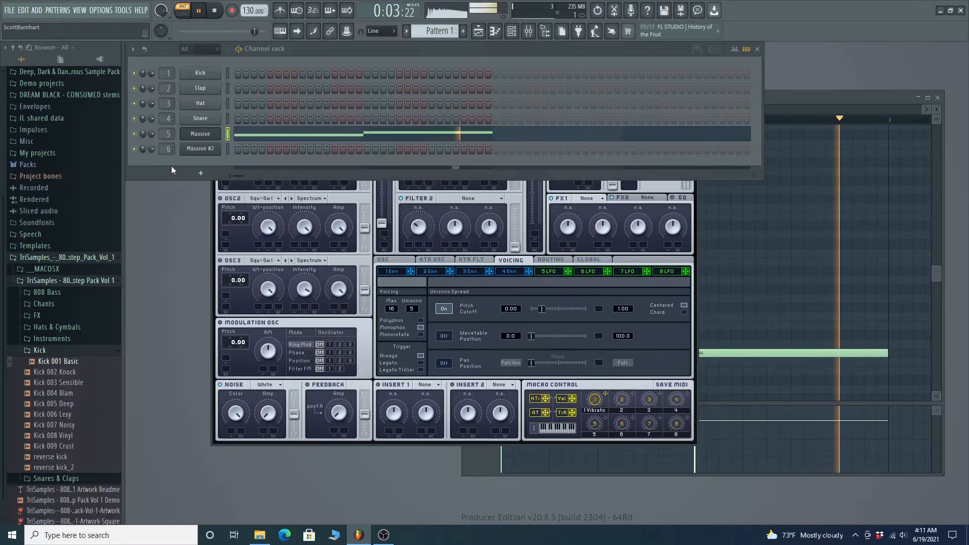
pyautogui.click(213, 12)
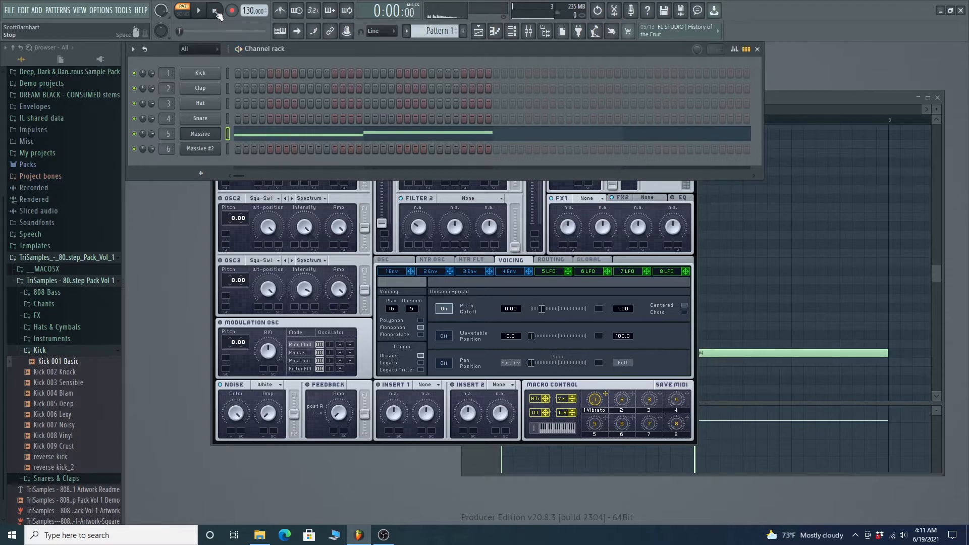
# - Load the Small Reverb effect in Massive's FX1 slot and set its Dry/Wet to 14
pyautogui.click(346, 260)
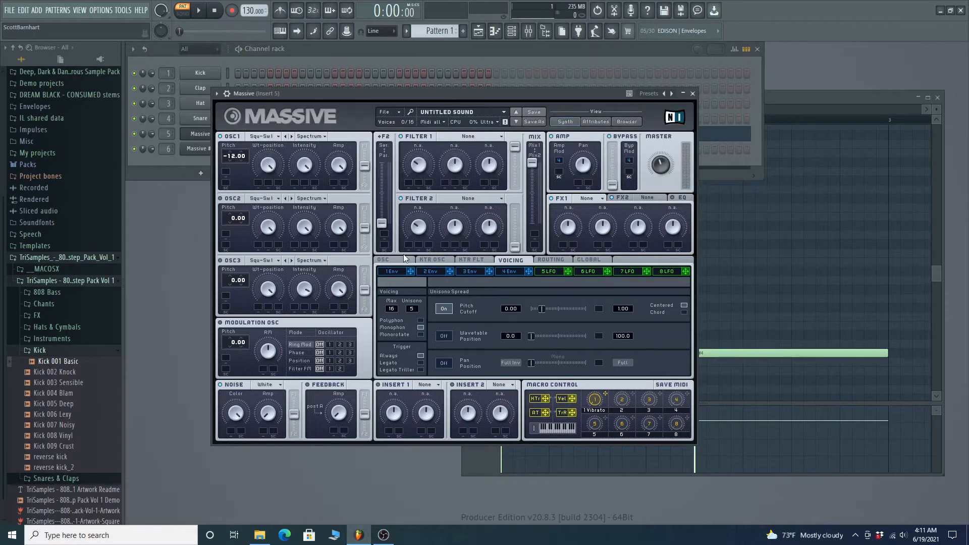
pyautogui.moveTo(444, 94); pyautogui.dragTo(453, 84)
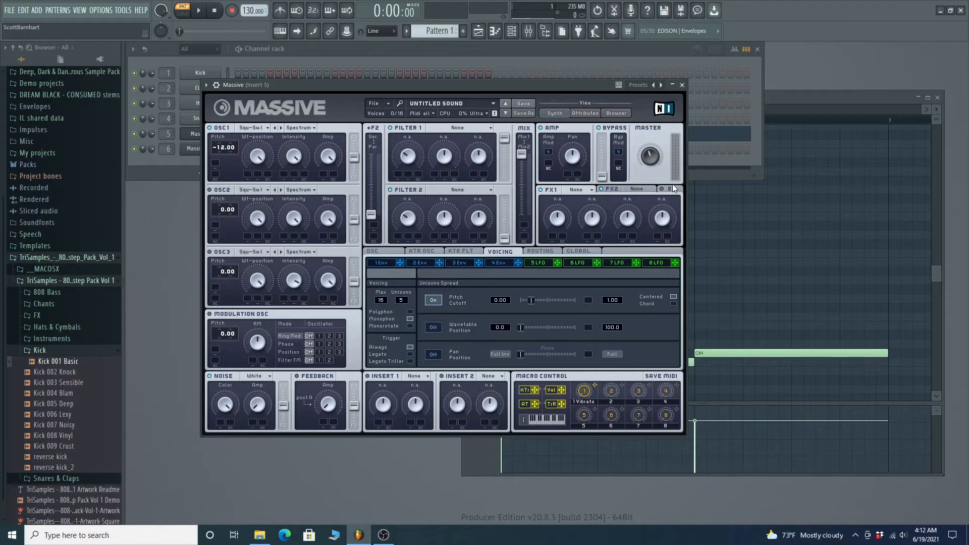
pyautogui.click(589, 191)
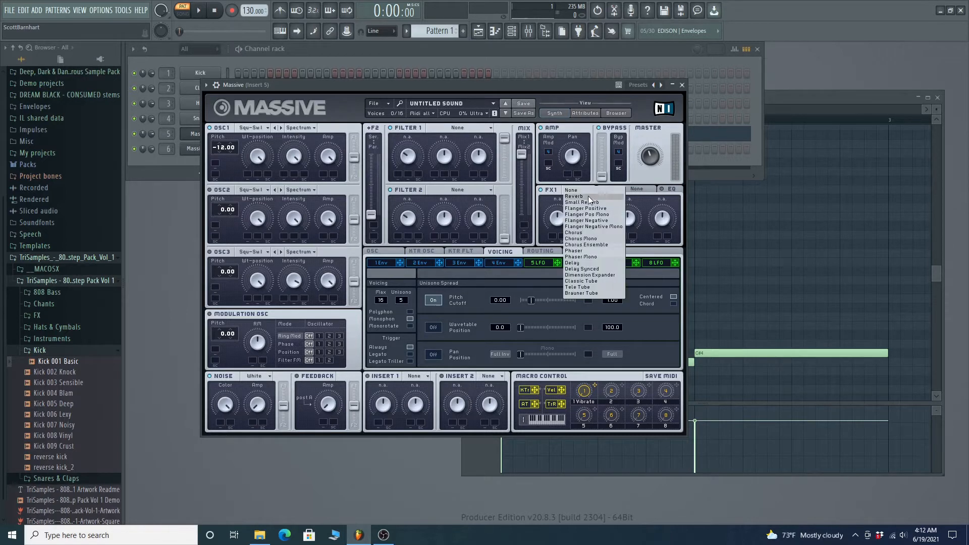
pyautogui.click(583, 201)
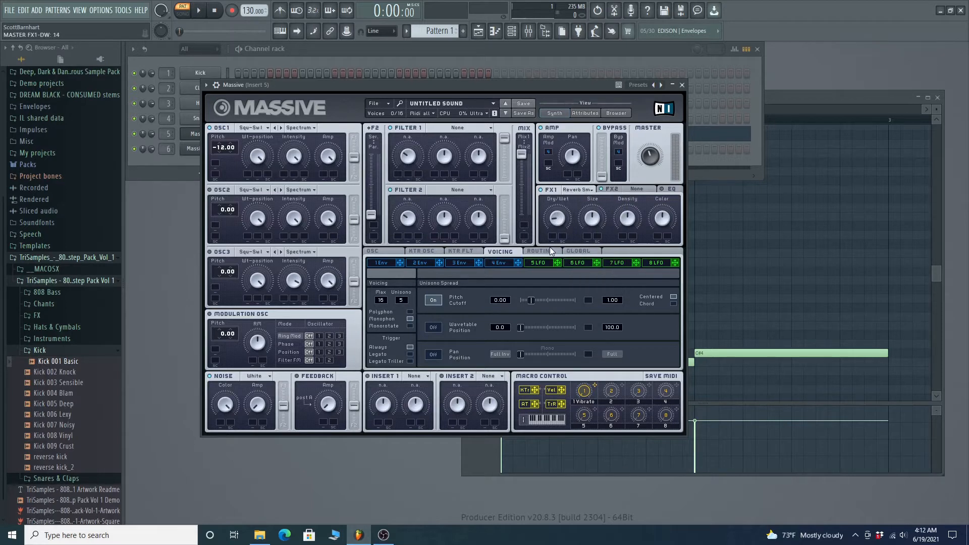
# - Play the pattern and set Massive's master volume to 38 and the FX1 reverb Size to 51
pyautogui.click(163, 170)
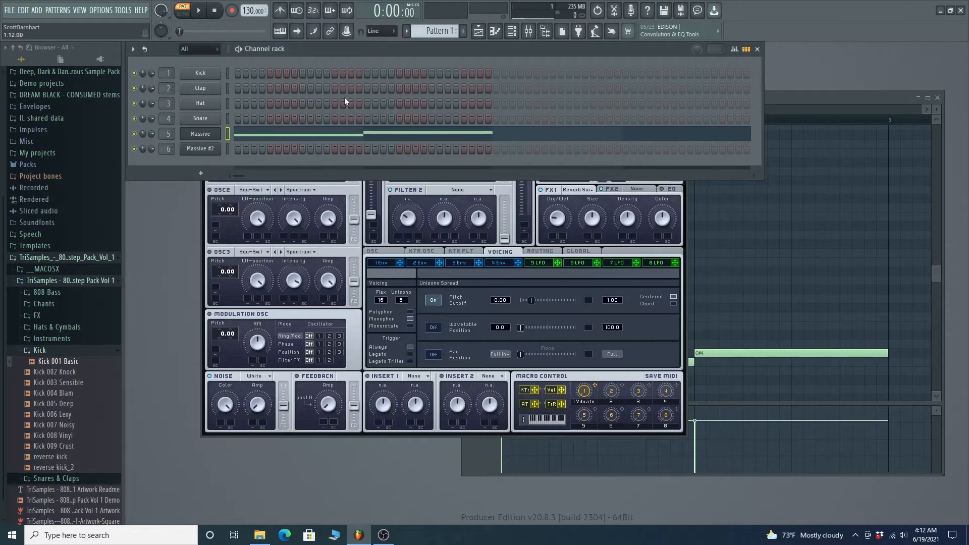
pyautogui.click(199, 11)
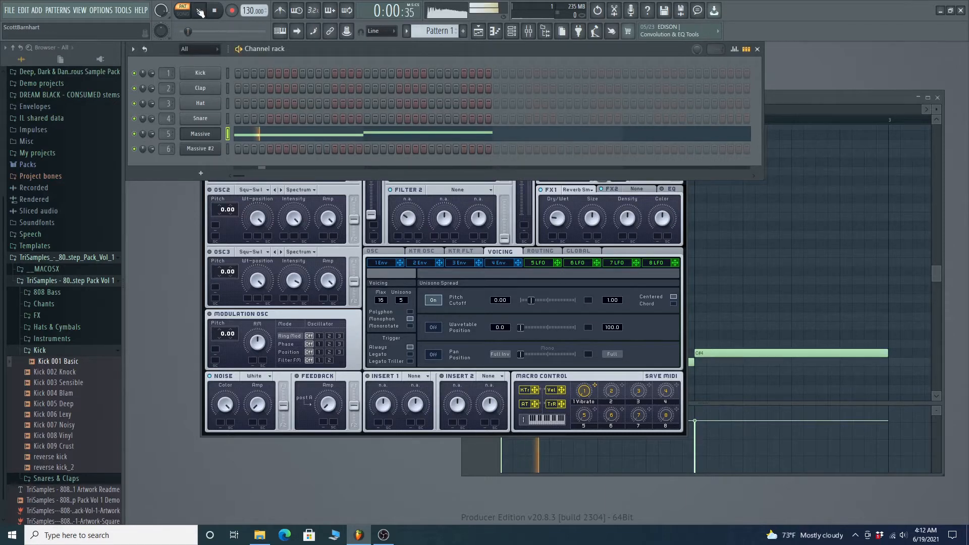
pyautogui.click(537, 244)
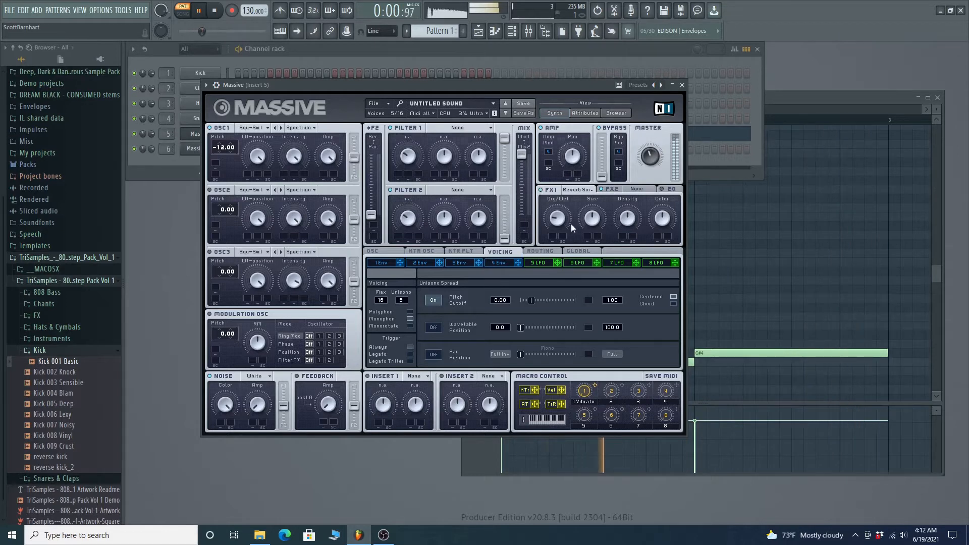
pyautogui.moveTo(650, 157); pyautogui.dragTo(650, 159)
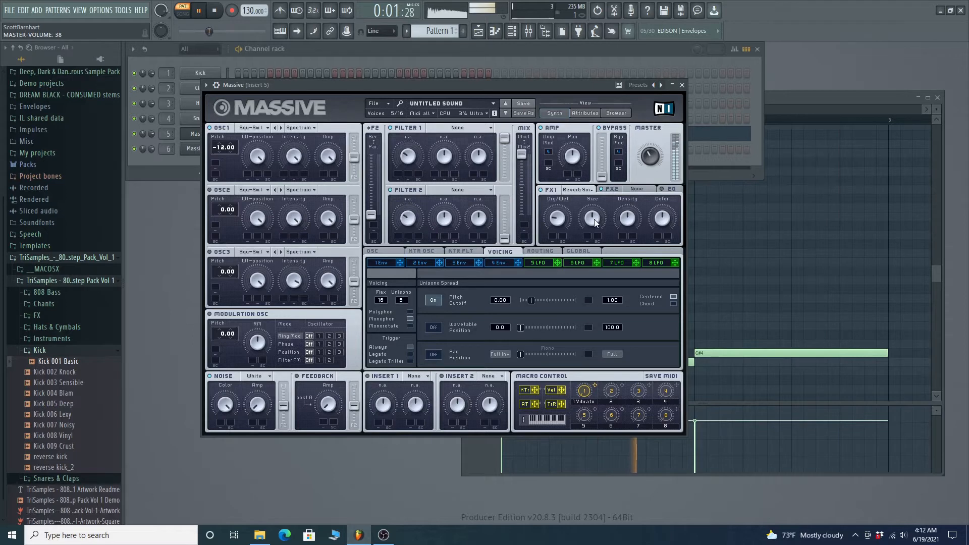
pyautogui.moveTo(596, 219); pyautogui.dragTo(597, 186)
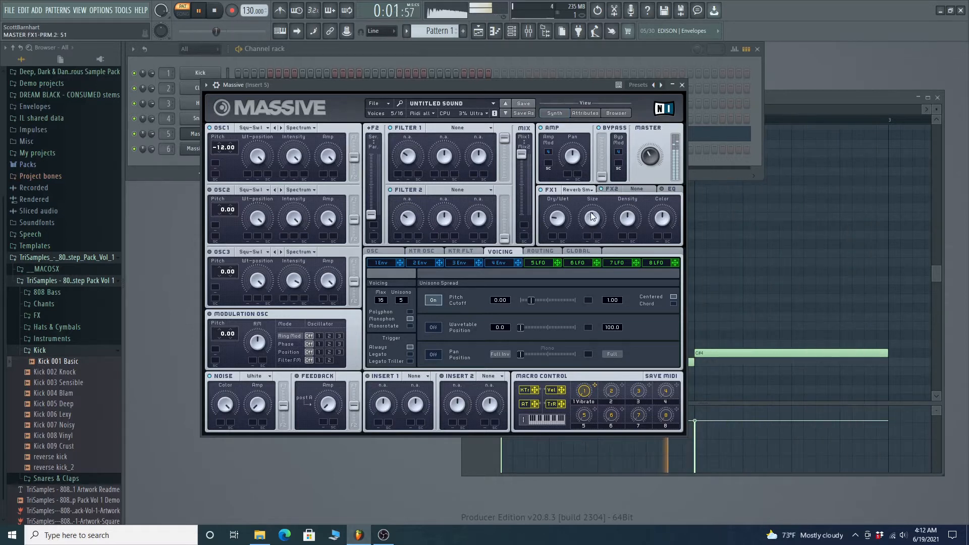
pyautogui.moveTo(559, 217); pyautogui.dragTo(561, 217)
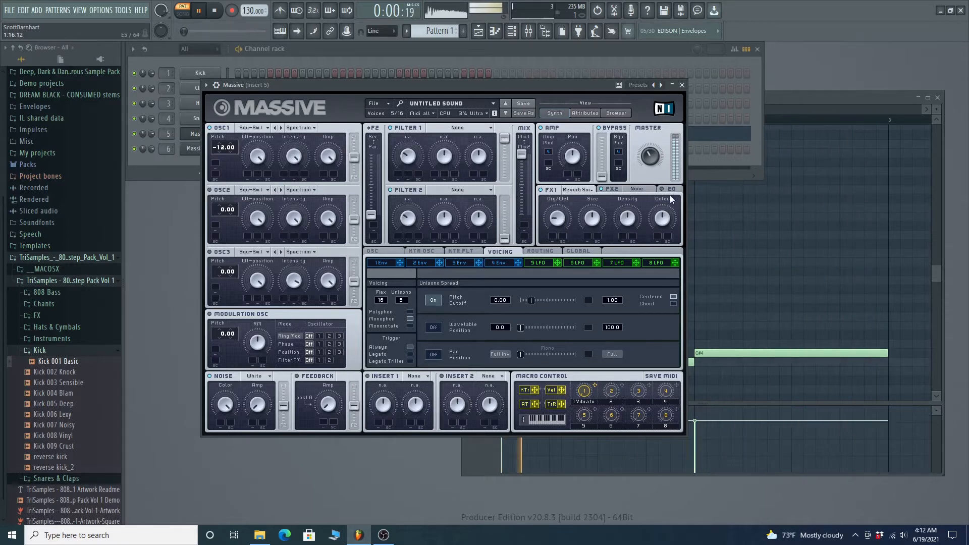
# - Load the Chorus 1 effect in Massive's FX2 slot and lower its Dry/Wet to roughly a fifth of its range
pyautogui.click(610, 190)
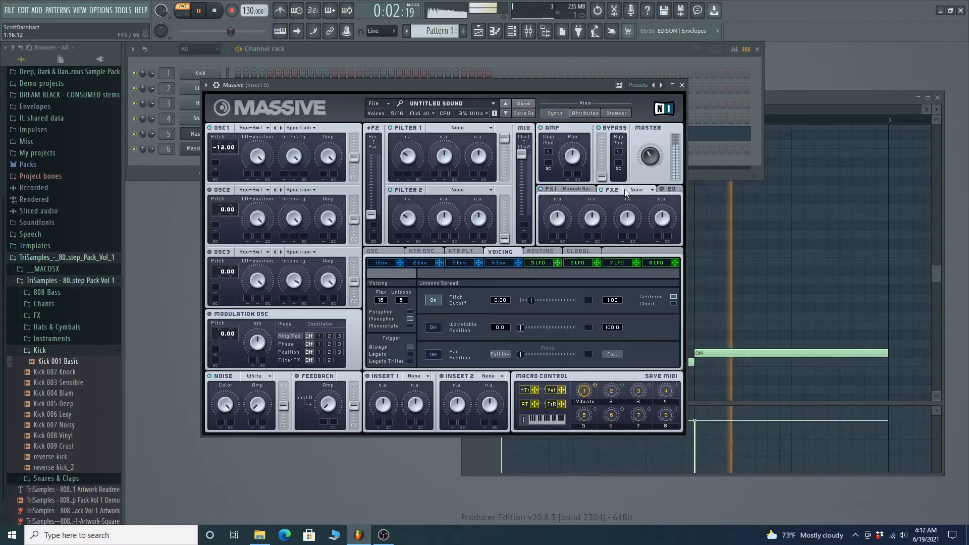
pyautogui.press('space')
pyautogui.click(650, 190)
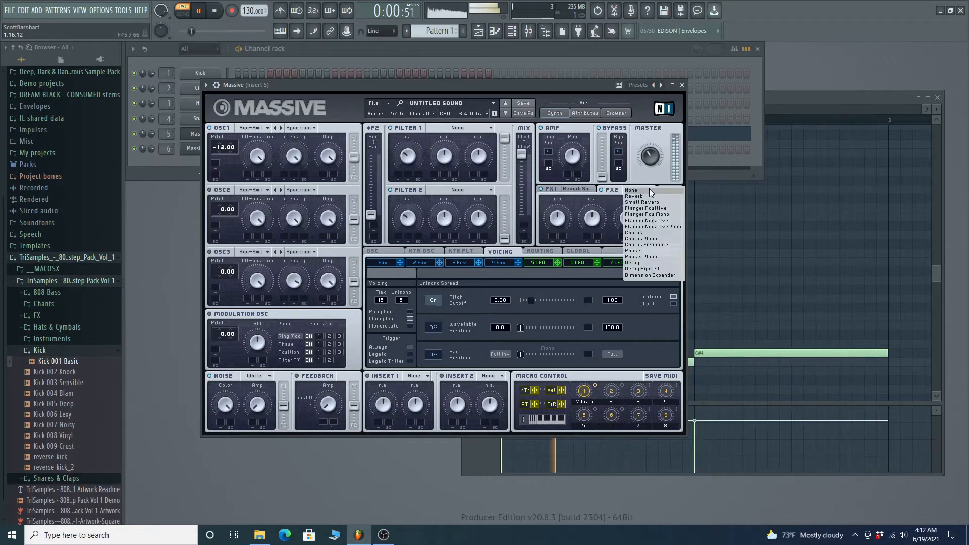
pyautogui.click(650, 241)
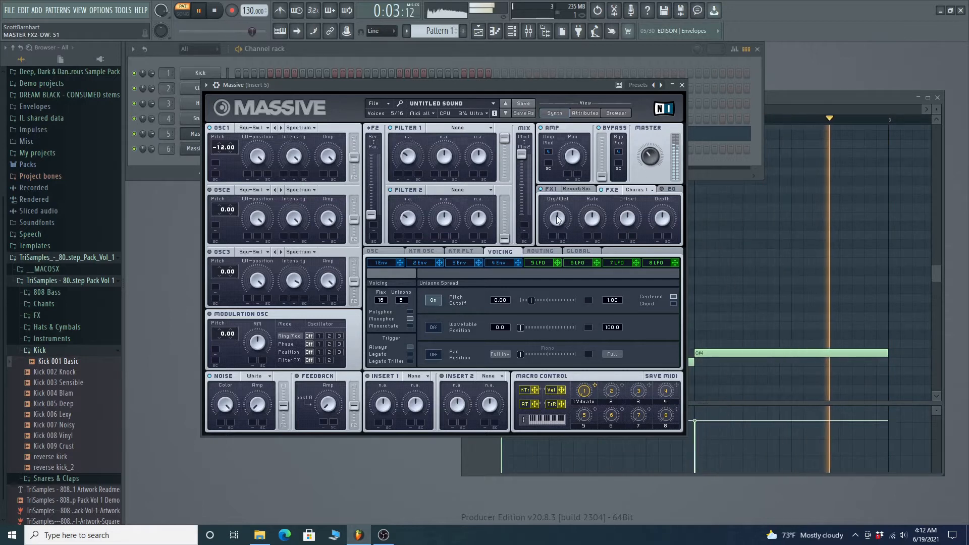
pyautogui.moveTo(558, 218); pyautogui.dragTo(547, 245)
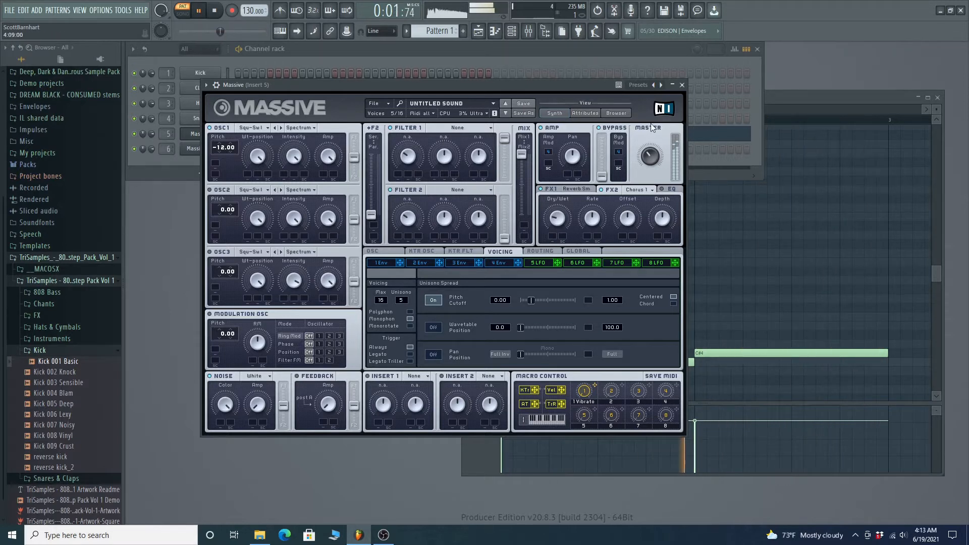
pyautogui.click(551, 189)
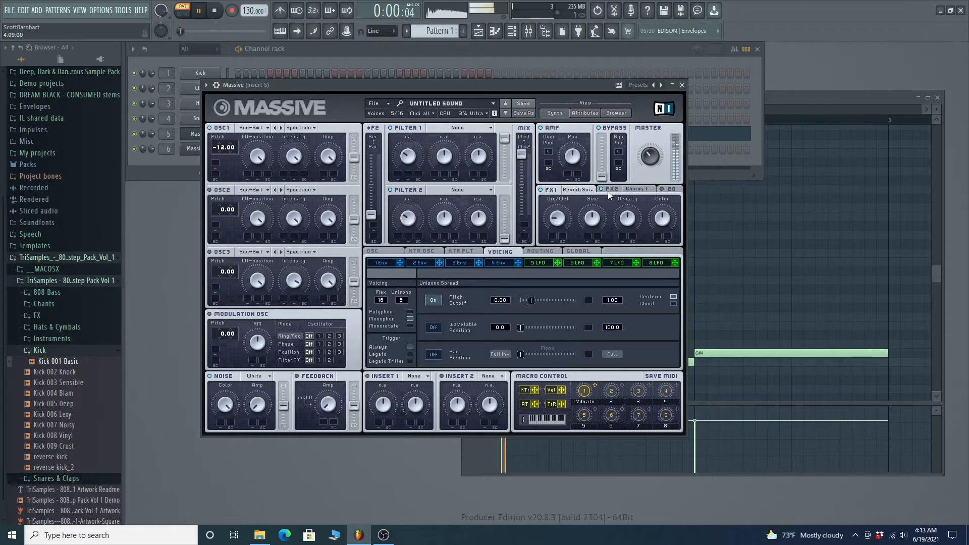
pyautogui.click(670, 189)
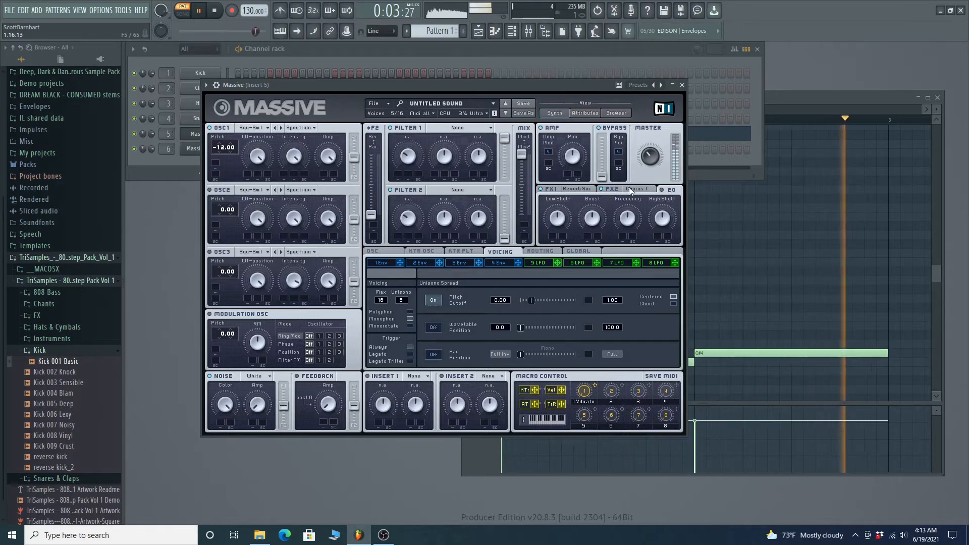
pyautogui.click(551, 190)
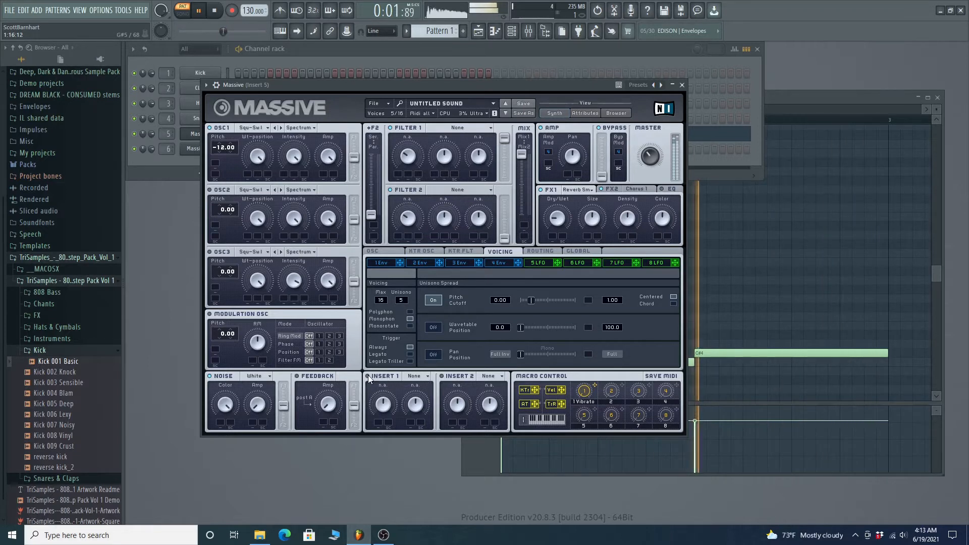
# - Load the Frequency Shifter in Insert 1 with Dry/Wet lowered to about 14, and keep the master volume at 38
pyautogui.click(425, 376)
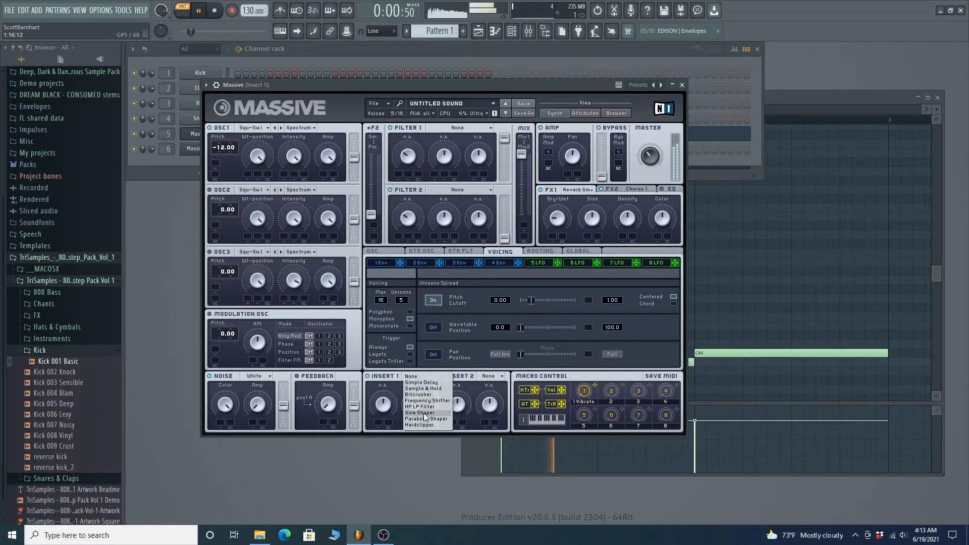
pyautogui.click(441, 401)
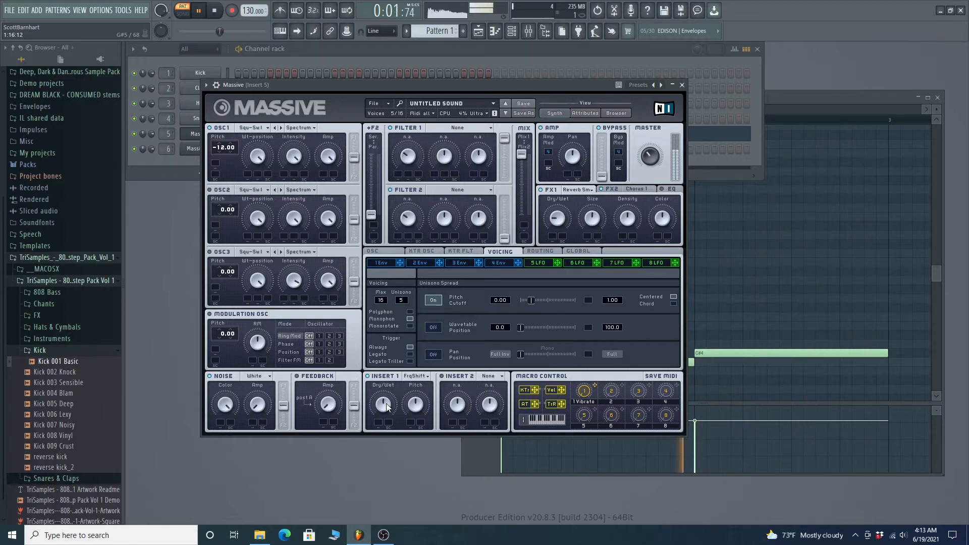
pyautogui.moveTo(373, 419); pyautogui.dragTo(380, 438)
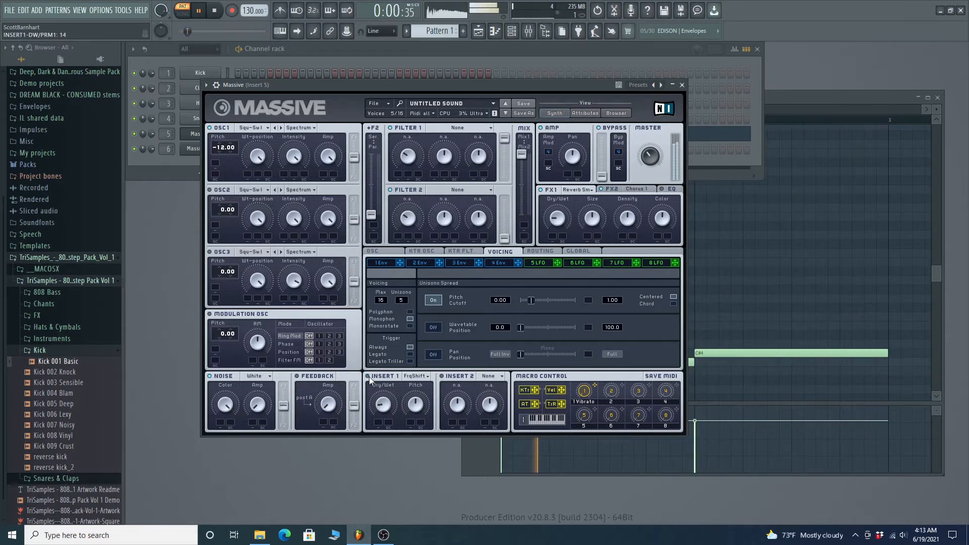
pyautogui.moveTo(378, 408); pyautogui.dragTo(376, 389)
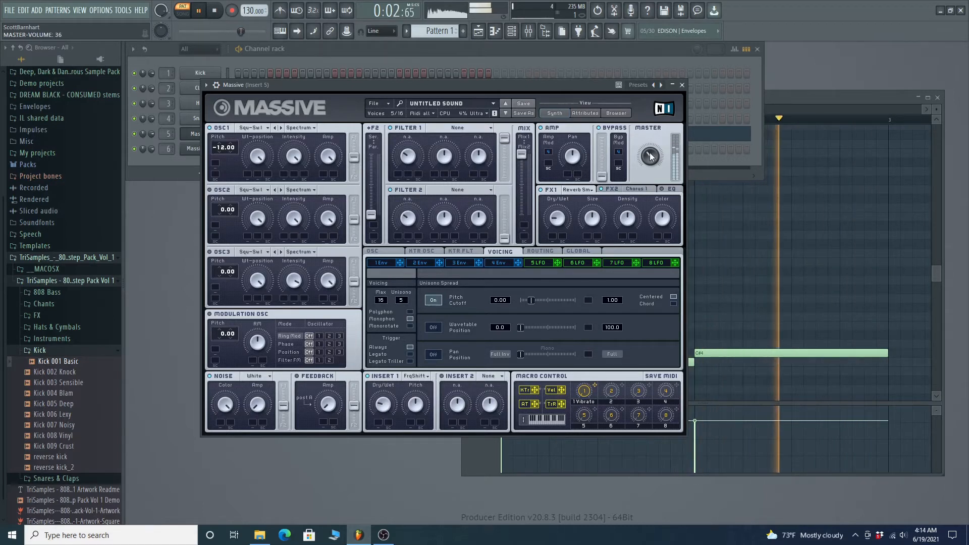
pyautogui.moveTo(230, 32); pyautogui.dragTo(190, 31)
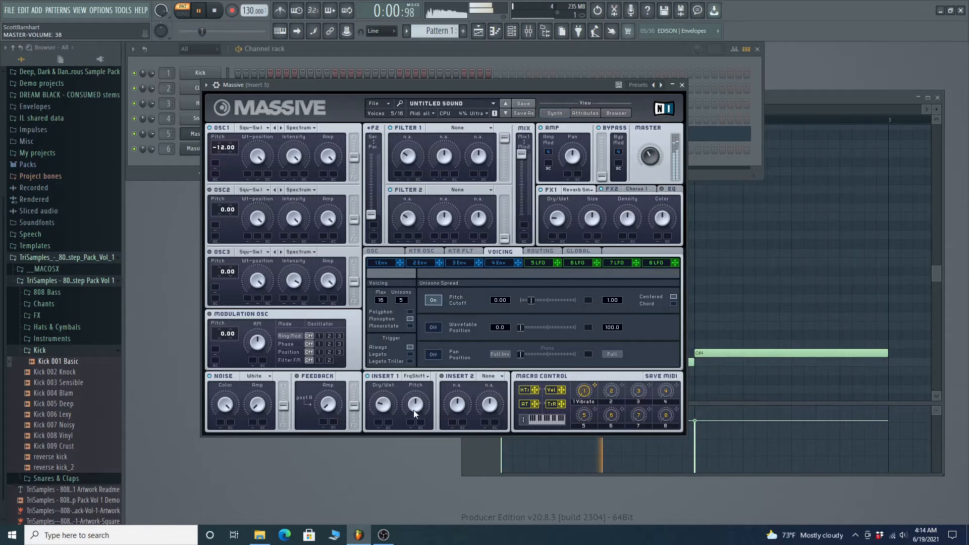
# - Try the Sine Shaper in Insert 1 with its Dry/Wet at 20
pyautogui.click(417, 376)
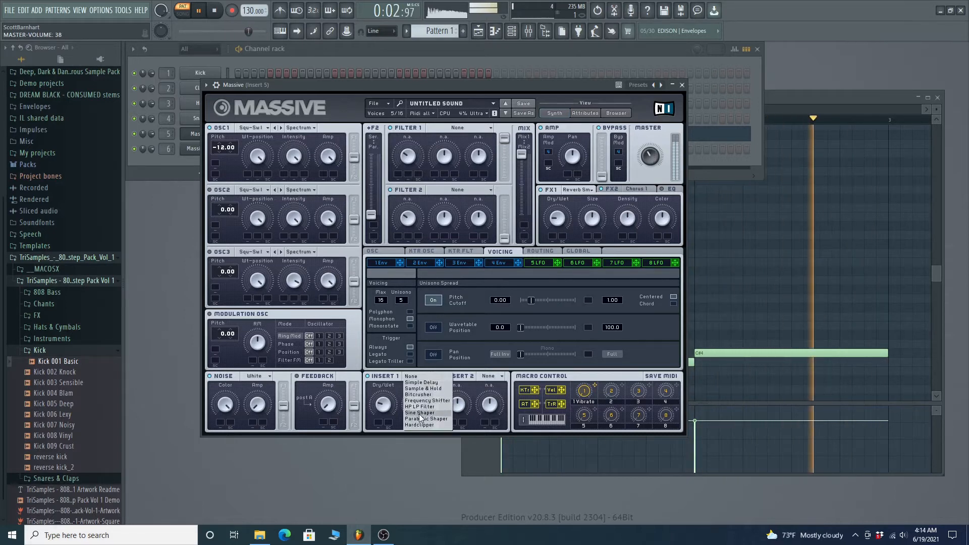
pyautogui.click(428, 412)
pyautogui.moveTo(389, 405)
pyautogui.mouseDown()
pyautogui.moveTo(392, 381)
pyautogui.moveTo(386, 411)
pyautogui.moveTo(384, 399)
pyautogui.mouseUp()
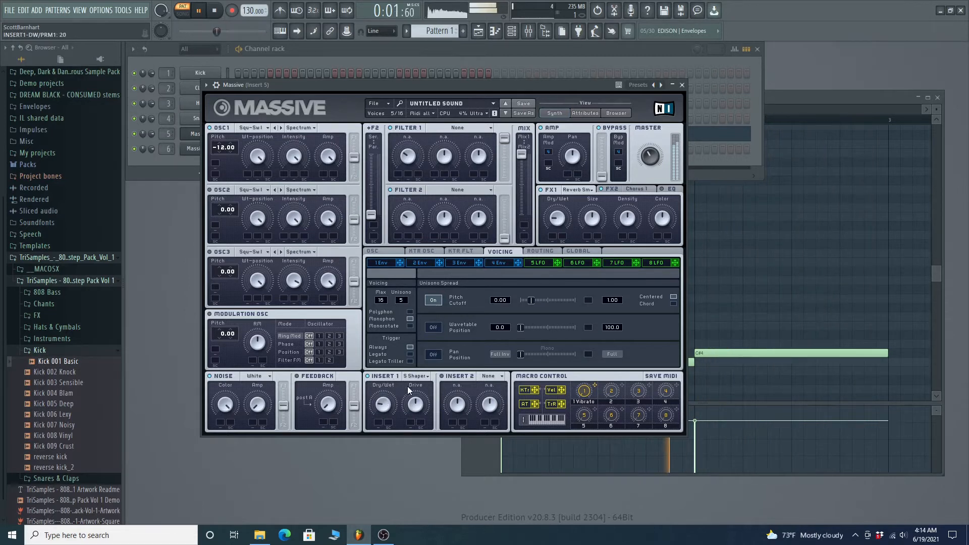
# - Switch Insert 1 back to the Frequency Shifter and set its Dry/Wet to 23
pyautogui.click(416, 376)
pyautogui.click(404, 404)
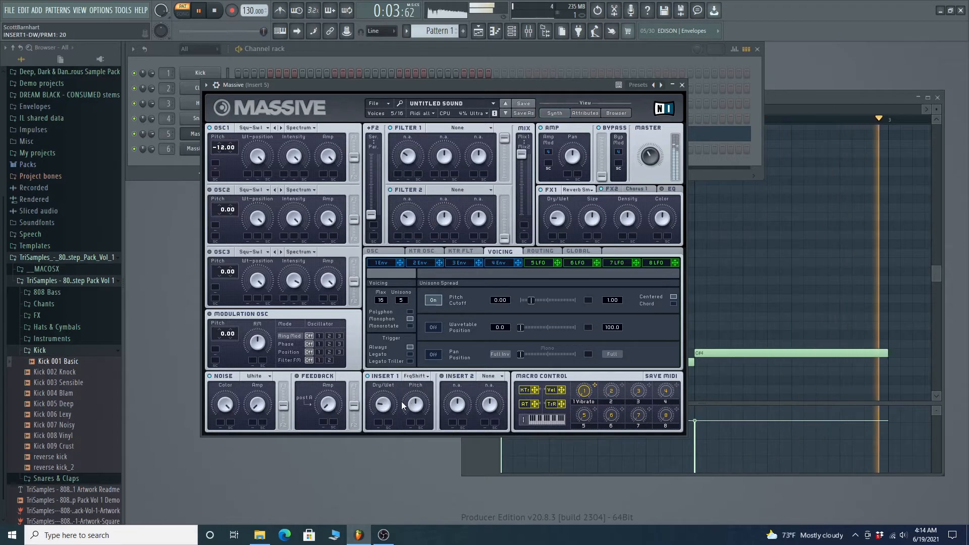
pyautogui.click(417, 376)
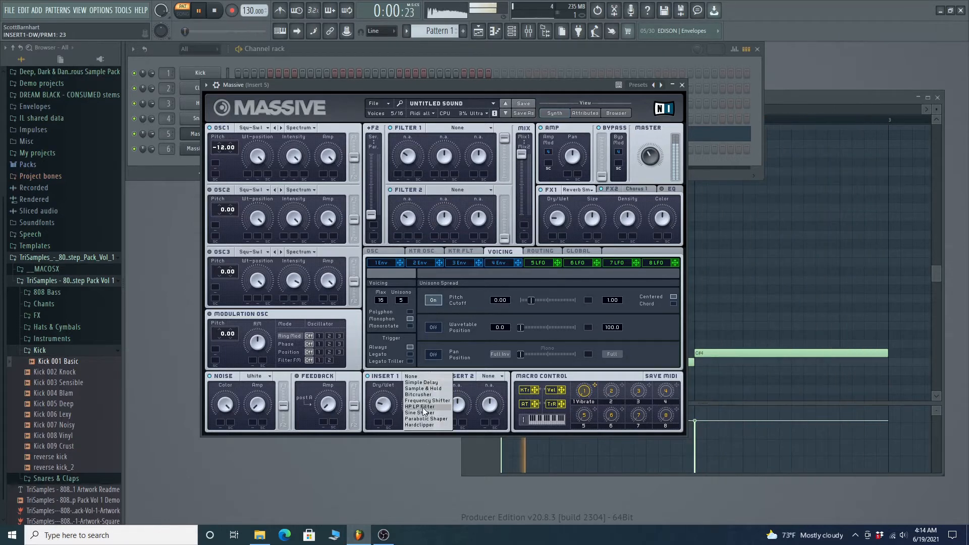
pyautogui.click(423, 400)
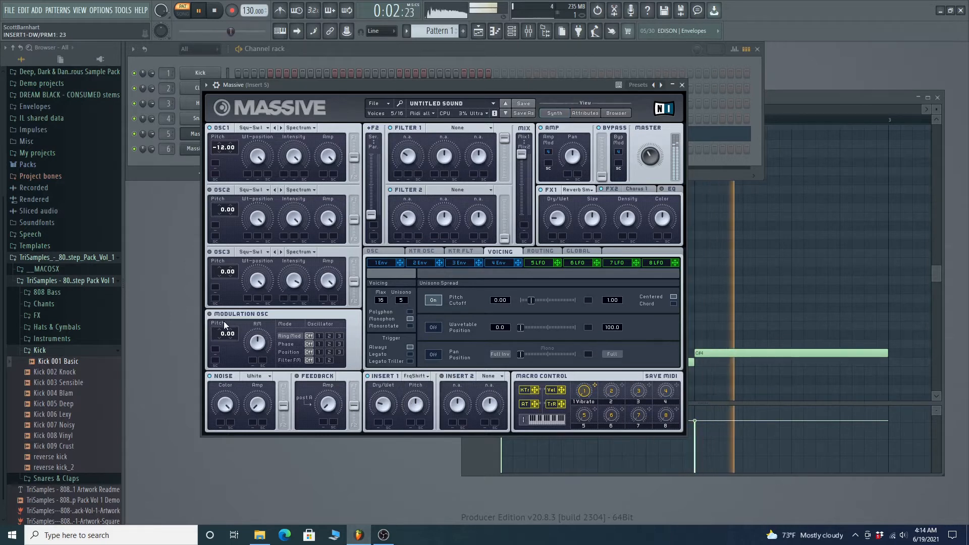
# - Turn on the Modulation Osc in Phase mode for oscillator 1, with reduced Phase and its pitch at -12.00
pyautogui.click(281, 345)
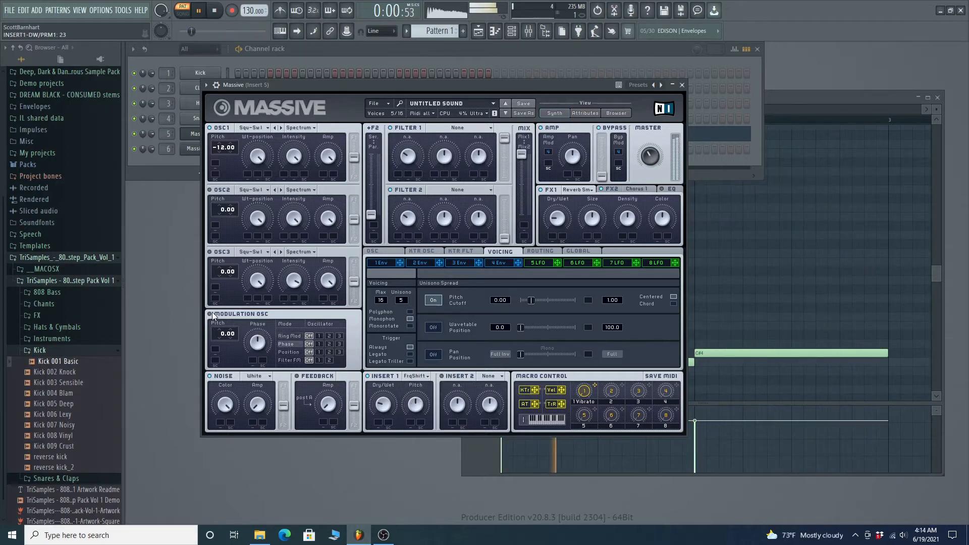
pyautogui.click(319, 343)
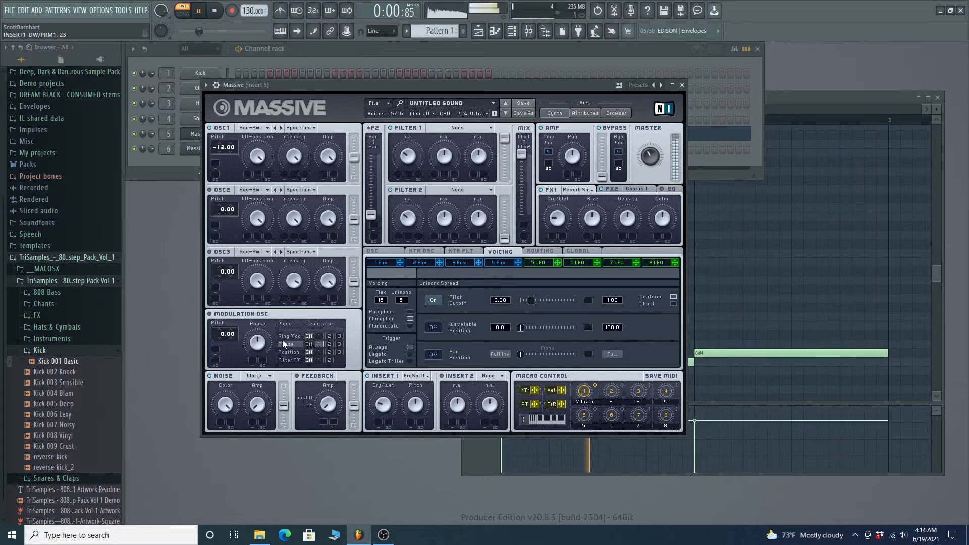
pyautogui.click(209, 314)
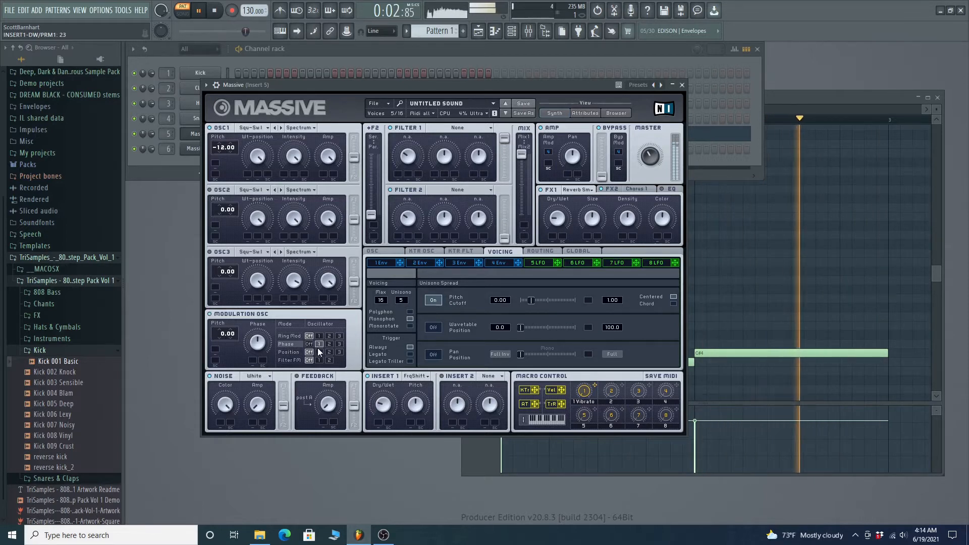
pyautogui.moveTo(257, 343); pyautogui.dragTo(255, 359)
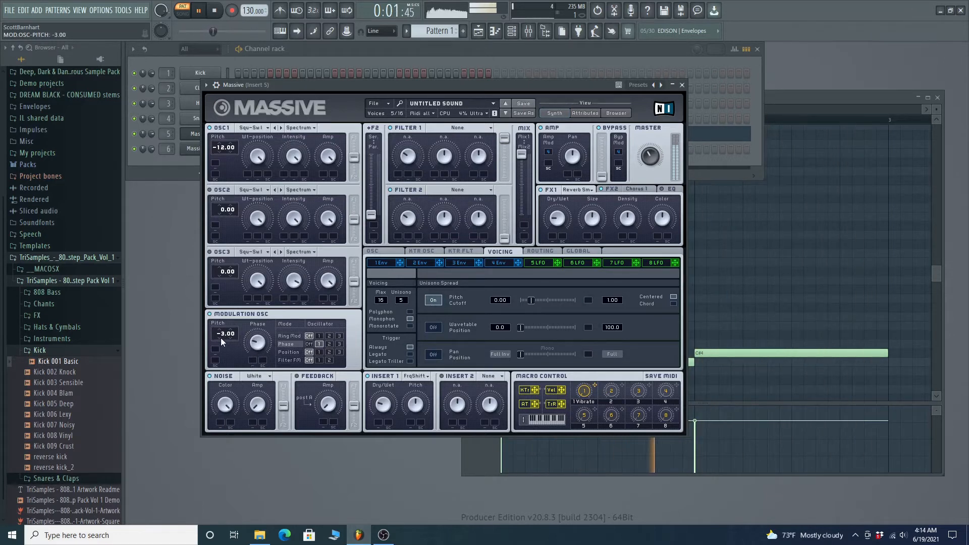
pyautogui.scroll(-9, 221, 338)
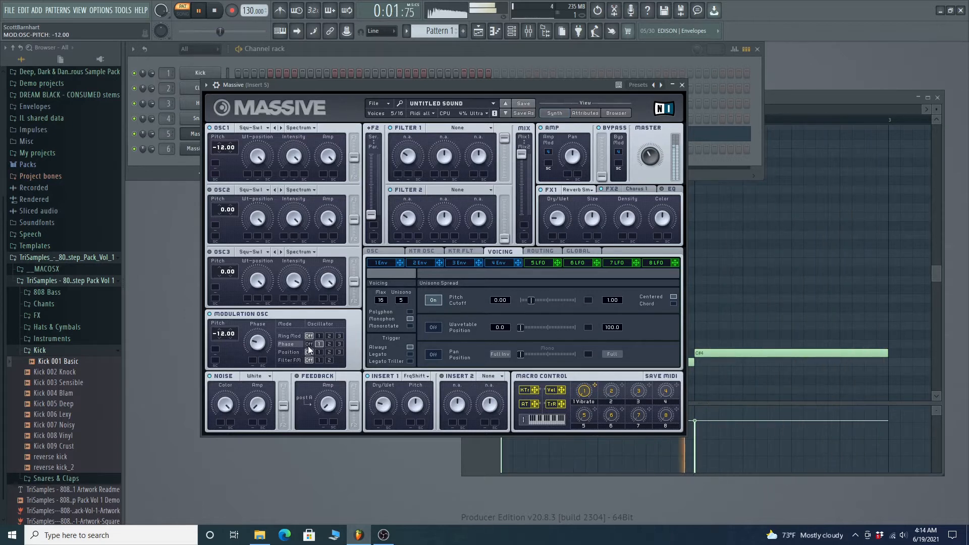
# - Set the Modulation Osc's Phase to 18 and OSC1's pitch to -24.00
pyautogui.moveTo(259, 346); pyautogui.dragTo(259, 337)
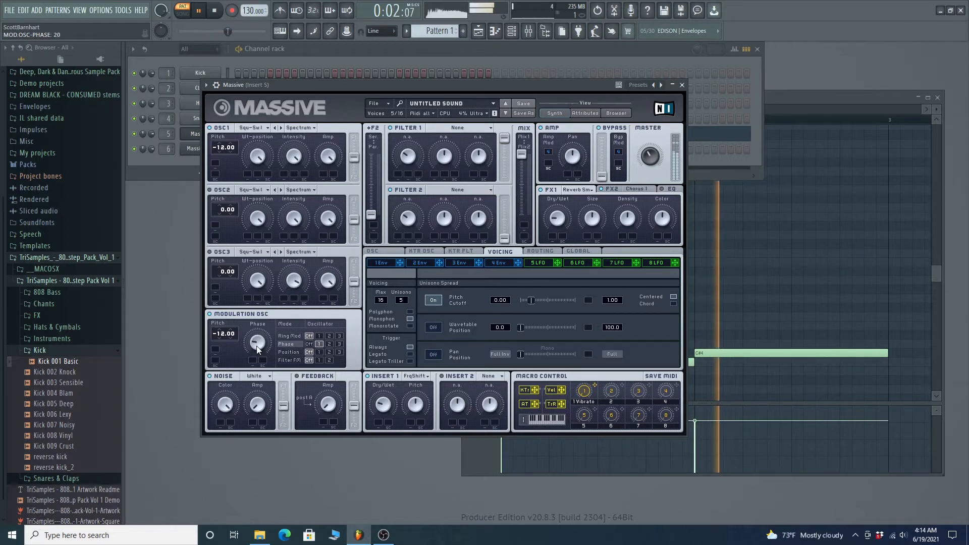
pyautogui.moveTo(256, 346); pyautogui.dragTo(250, 347)
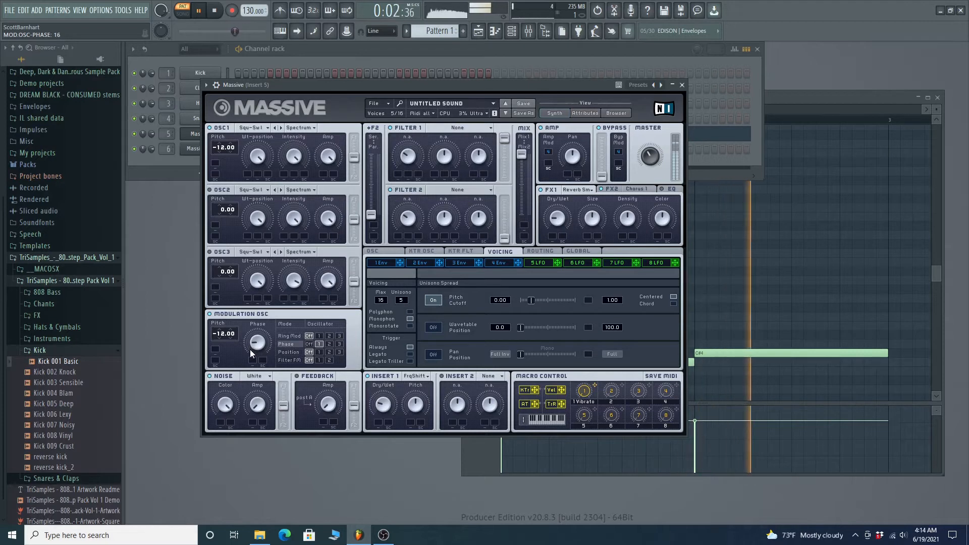
pyautogui.moveTo(252, 348); pyautogui.dragTo(250, 346)
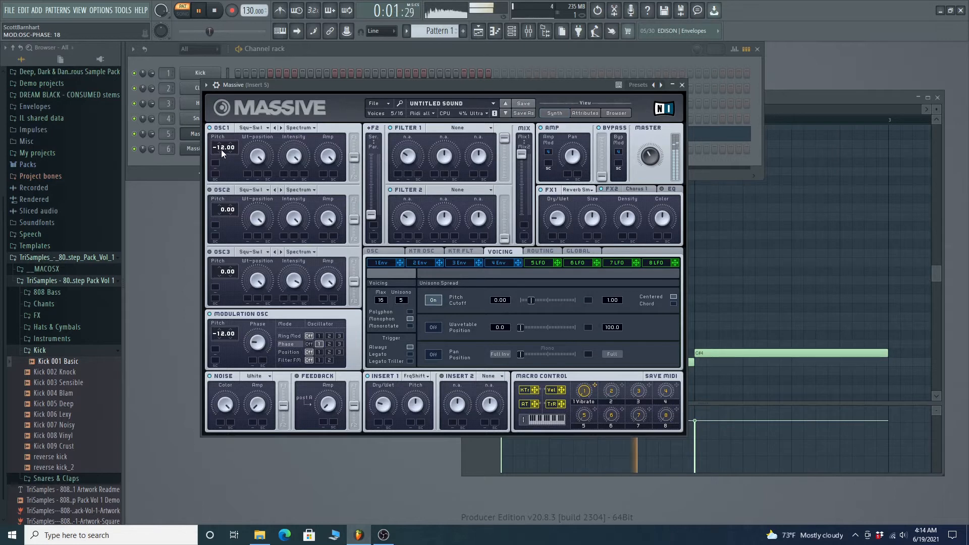
pyautogui.moveTo(221, 150); pyautogui.dragTo(220, 159)
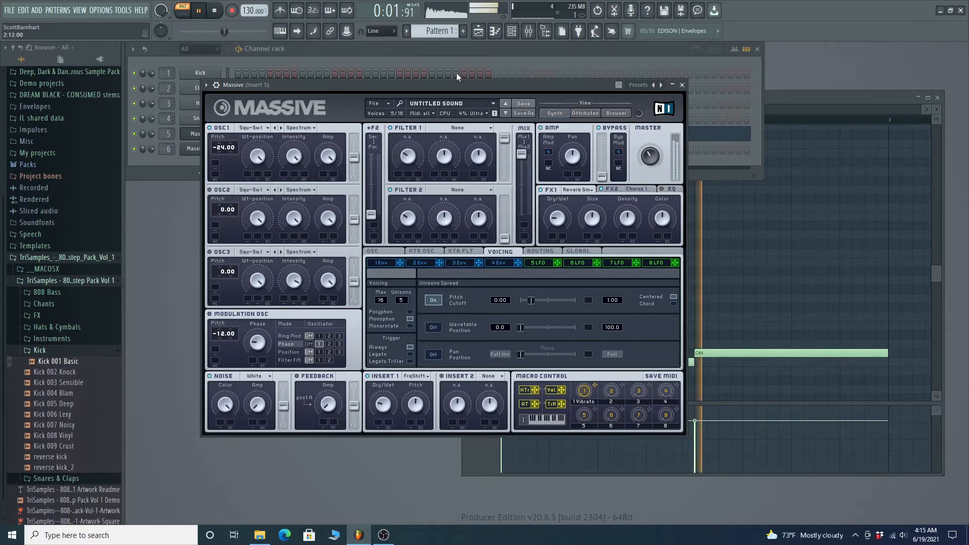
# - Move the Massive window clear of the Channel rack's channel names and open the mixer at Insert 5
pyautogui.moveTo(454, 83); pyautogui.dragTo(436, 76)
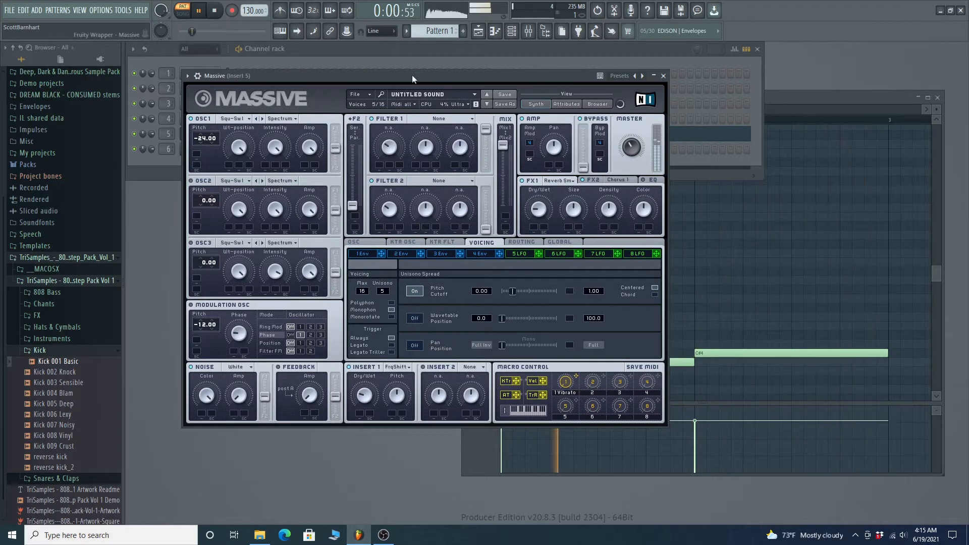
pyautogui.moveTo(412, 75); pyautogui.dragTo(464, 71)
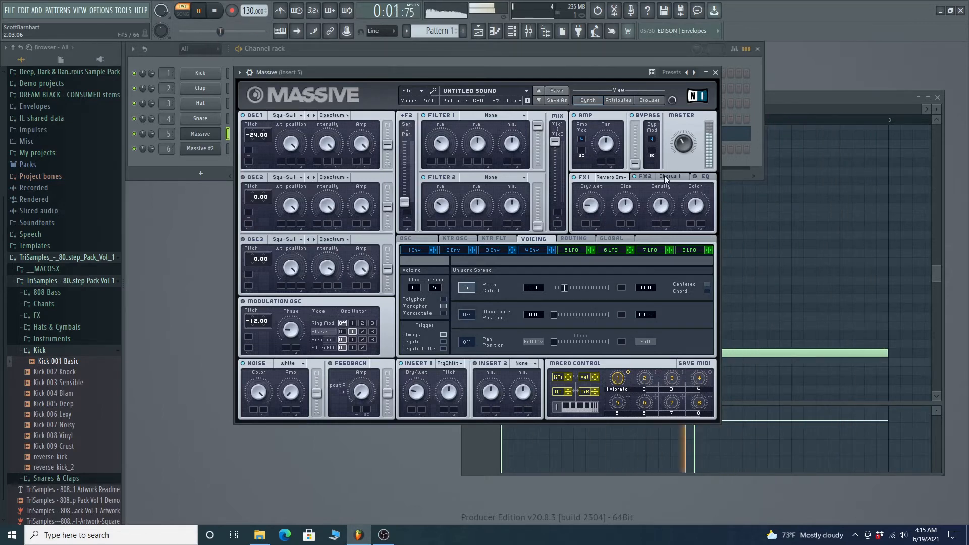
pyautogui.click(528, 33)
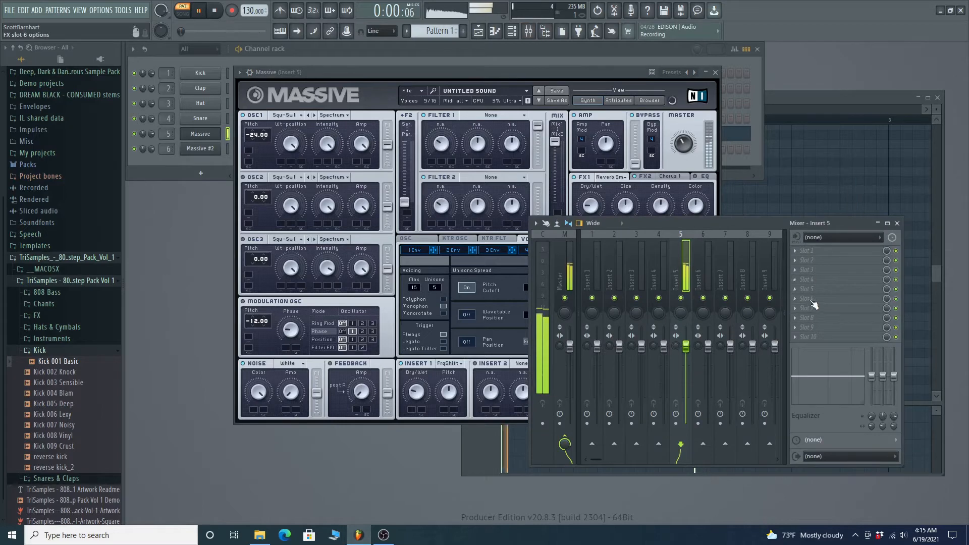
# - Load Fruity Reeverb 2 into the first effect slot of mixer Insert 5
pyautogui.click(626, 176)
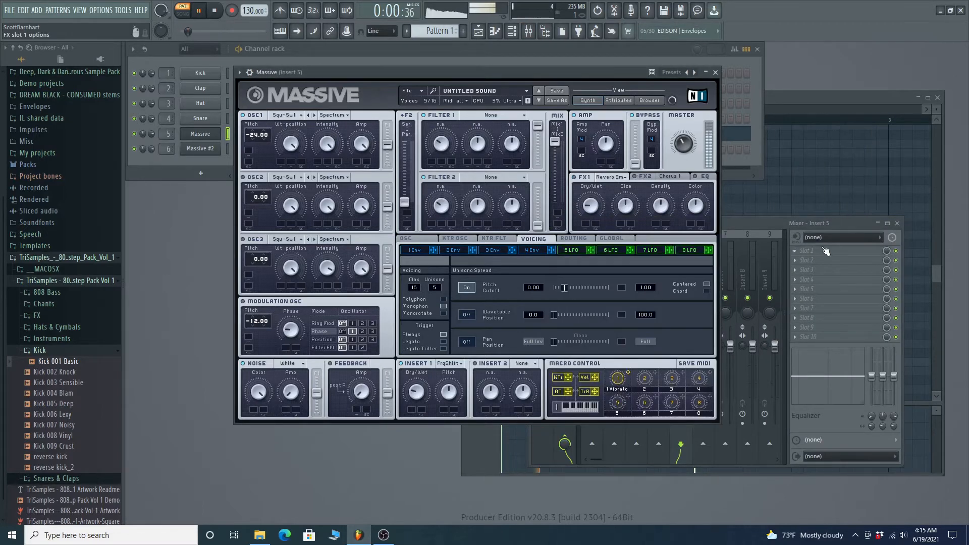
pyautogui.click(800, 252)
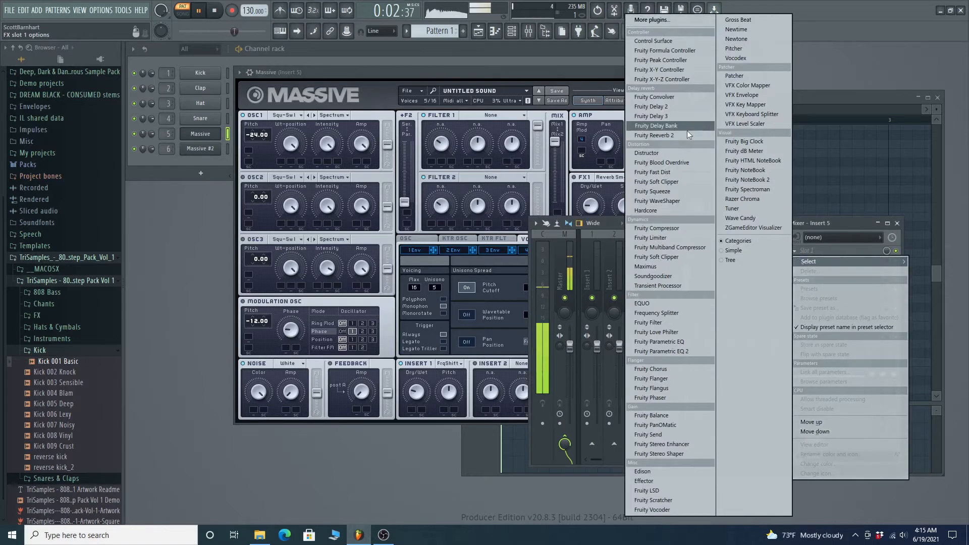
pyautogui.click(675, 135)
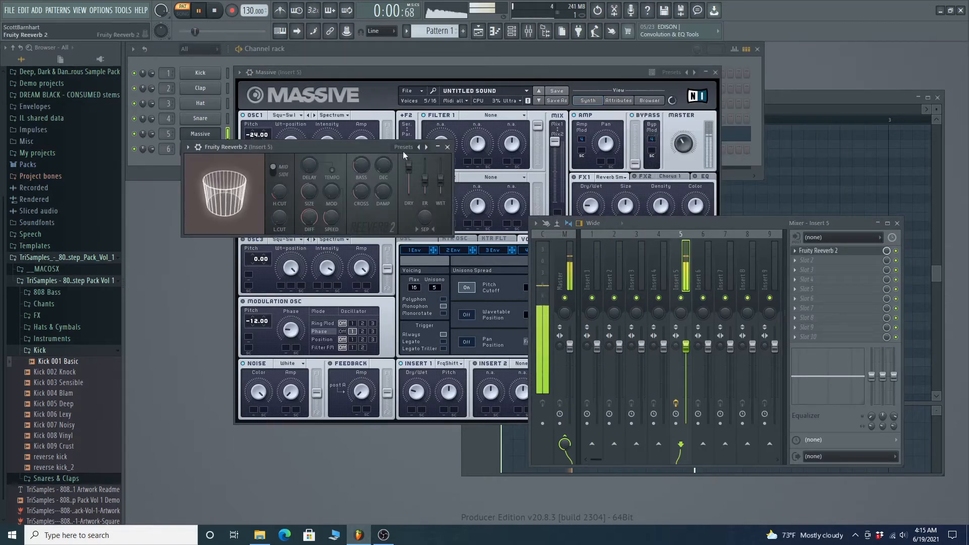
# - Apply the Small Studio preset to Fruity Reeverb 2, lower its wet level to about 44%, and close its window
pyautogui.click(418, 147)
pyautogui.click(442, 192)
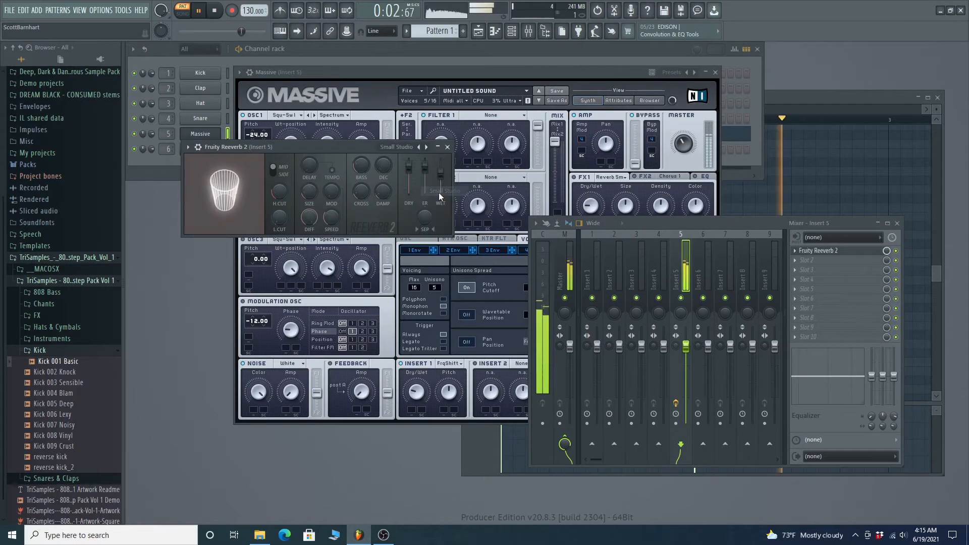
pyautogui.moveTo(441, 173); pyautogui.dragTo(445, 183)
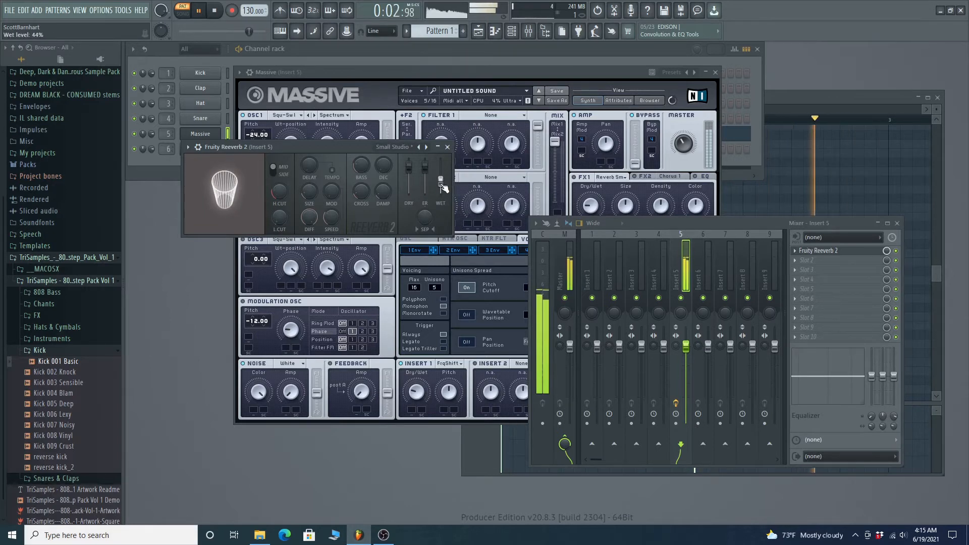
pyautogui.click(897, 251)
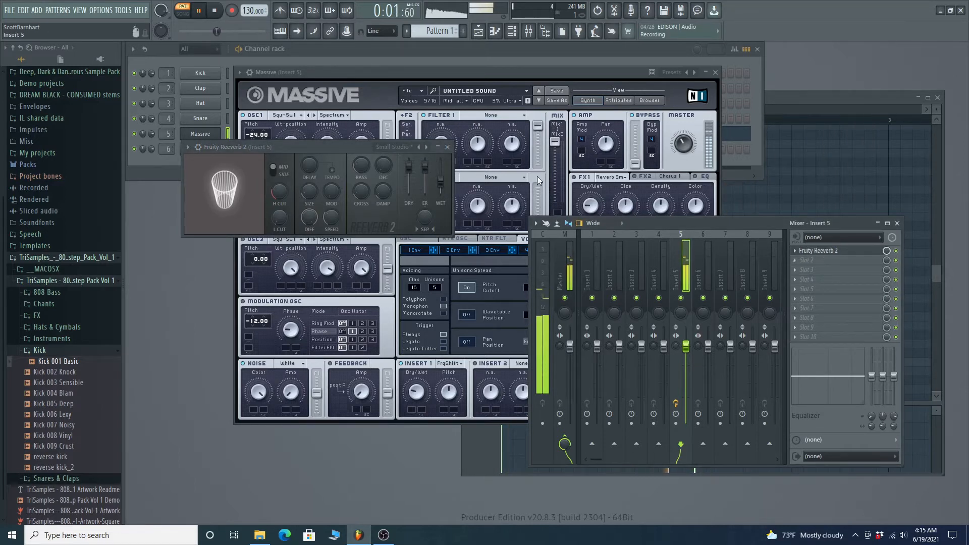
pyautogui.click(447, 147)
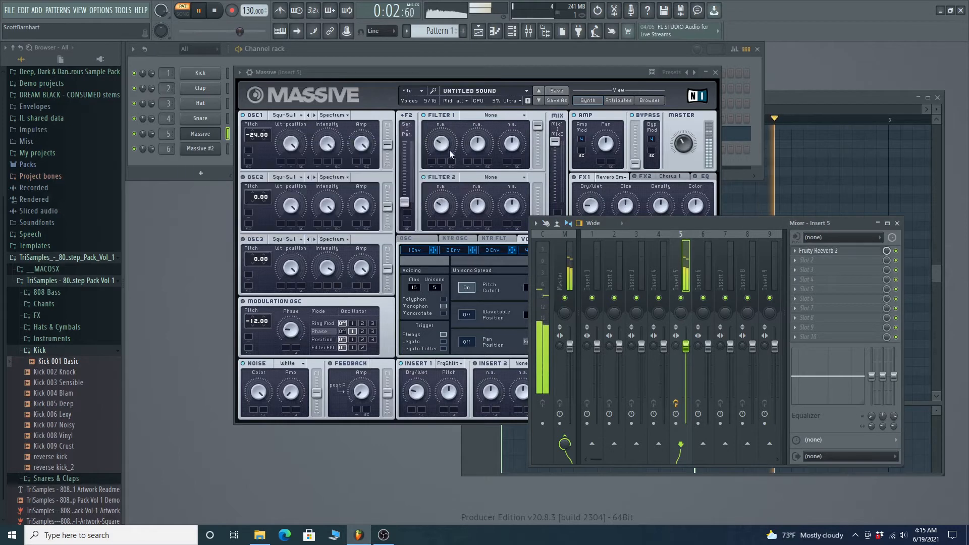
# - Load Fruity Chorus into the second effect slot of mixer Insert 5
pyautogui.click(794, 265)
pyautogui.moveTo(795, 271)
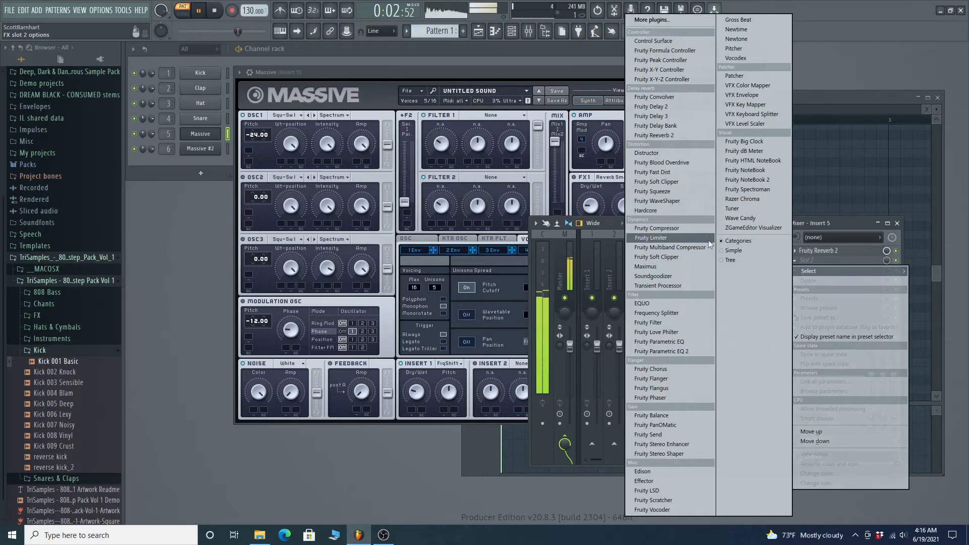
pyautogui.click(666, 369)
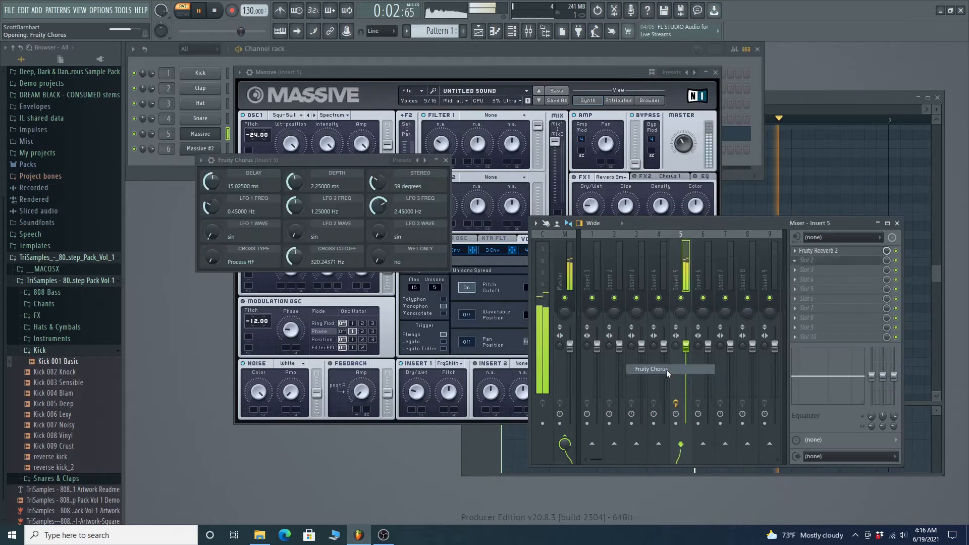
# - Try the Low Enhance preset on Fruity Chorus, and switch the plugin to the Fat Clean preset
pyautogui.rightClick(420, 161)
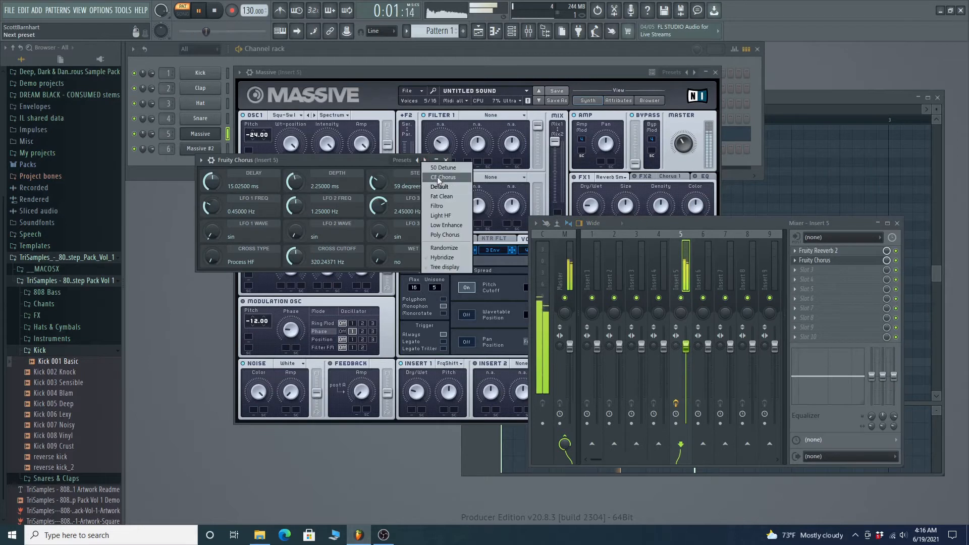
pyautogui.click(454, 226)
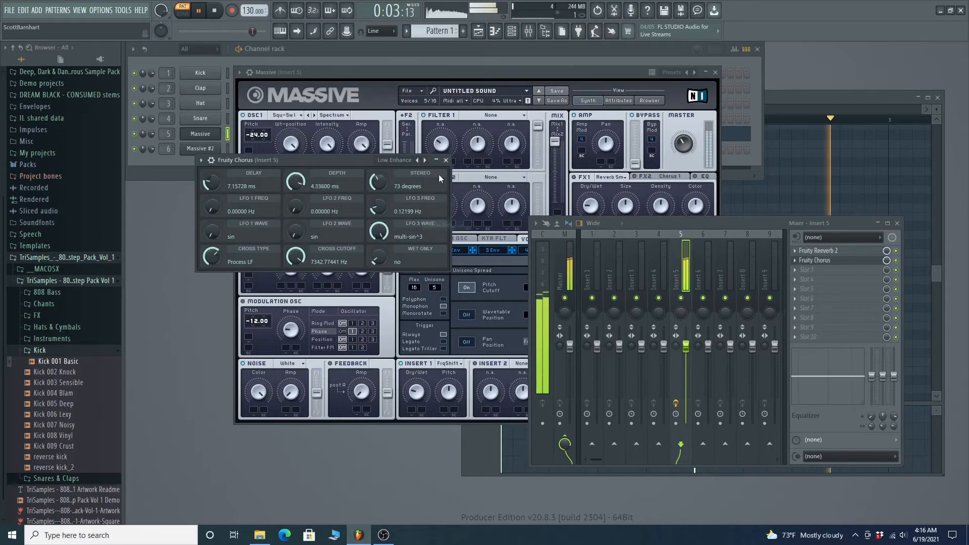
pyautogui.rightClick(425, 162)
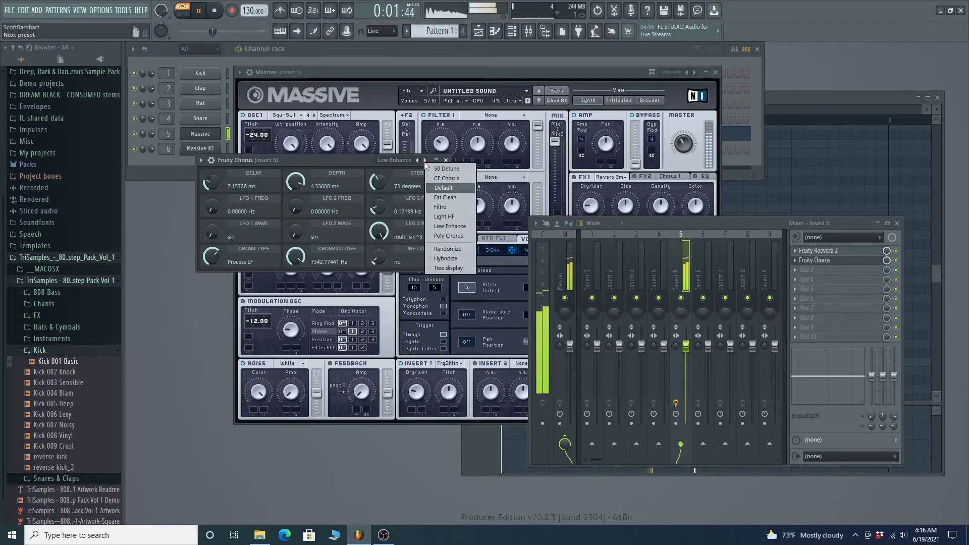
pyautogui.click(445, 198)
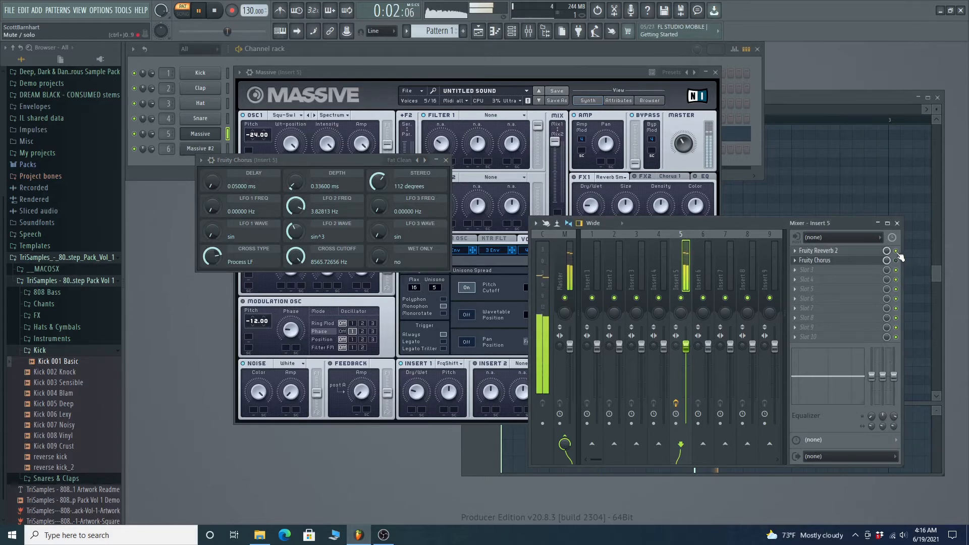
# - Toggle the Fruity Reeverb 2 slot to compare the sound, and reopen the reverb's settings
pyautogui.click(896, 251)
pyautogui.click(816, 251)
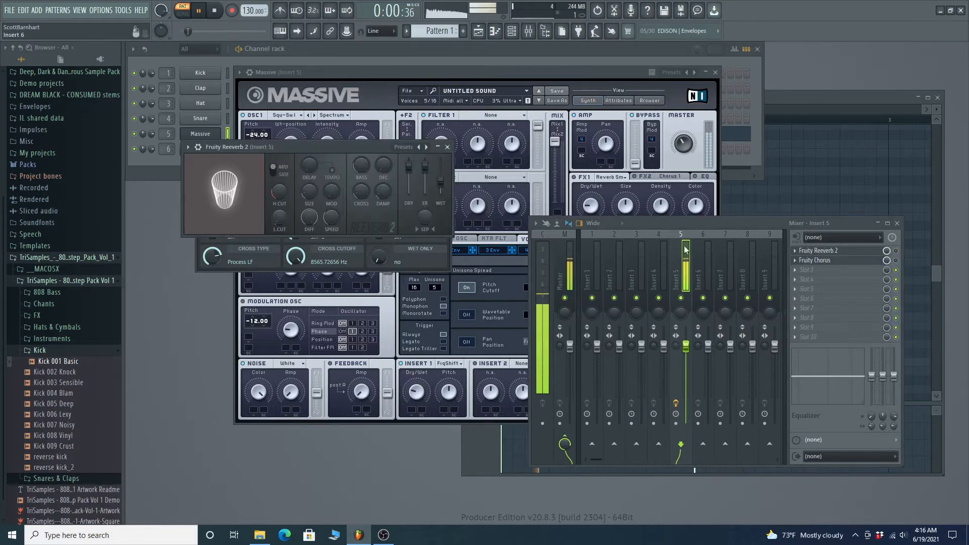
pyautogui.click(396, 76)
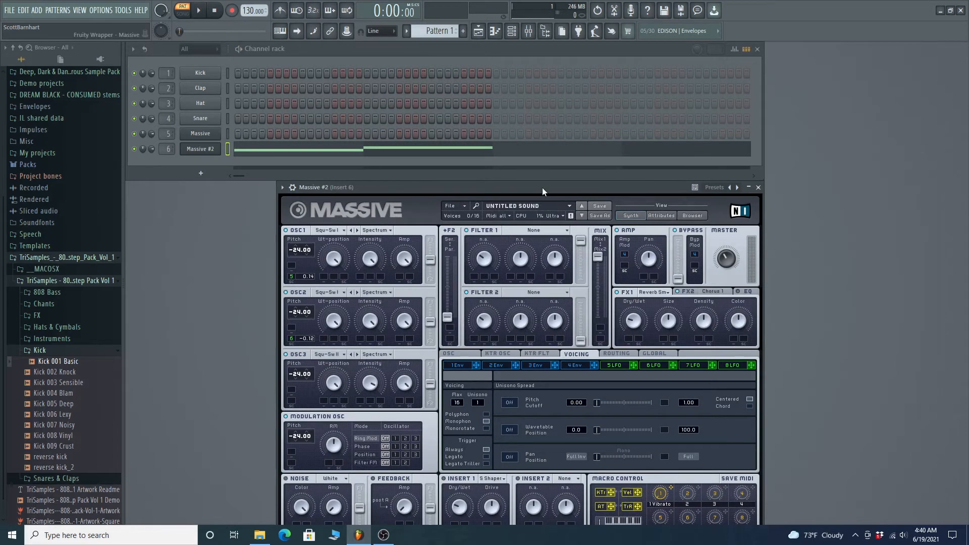
# - Reset Massive #2 to a new sound and move its window up so the whole synth is in view
pyautogui.moveTo(542, 187)
pyautogui.mouseDown()
pyautogui.moveTo(622, 109)
pyautogui.moveTo(637, 150)
pyautogui.moveTo(626, 184)
pyautogui.moveTo(552, 190)
pyautogui.mouseUp()
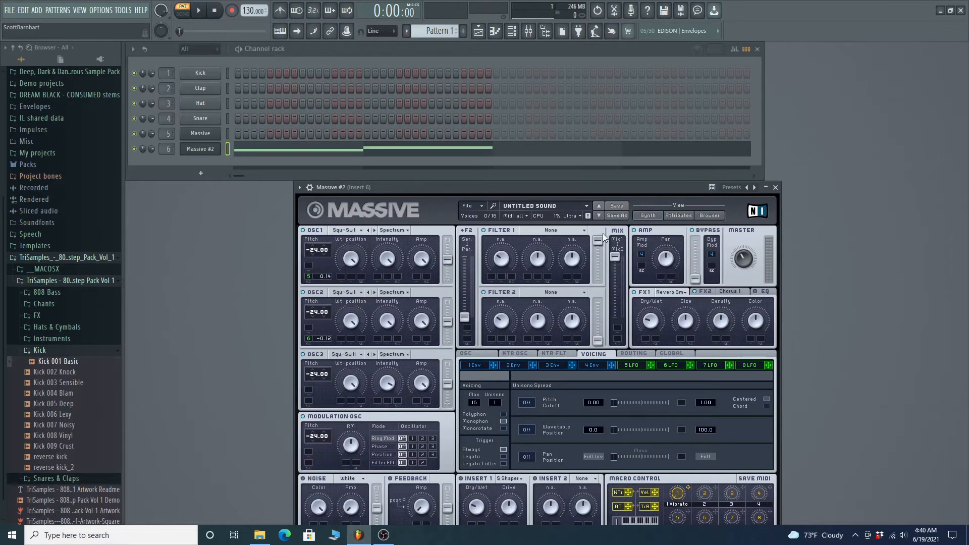
pyautogui.moveTo(455, 190); pyautogui.dragTo(469, 154)
pyautogui.click(494, 172)
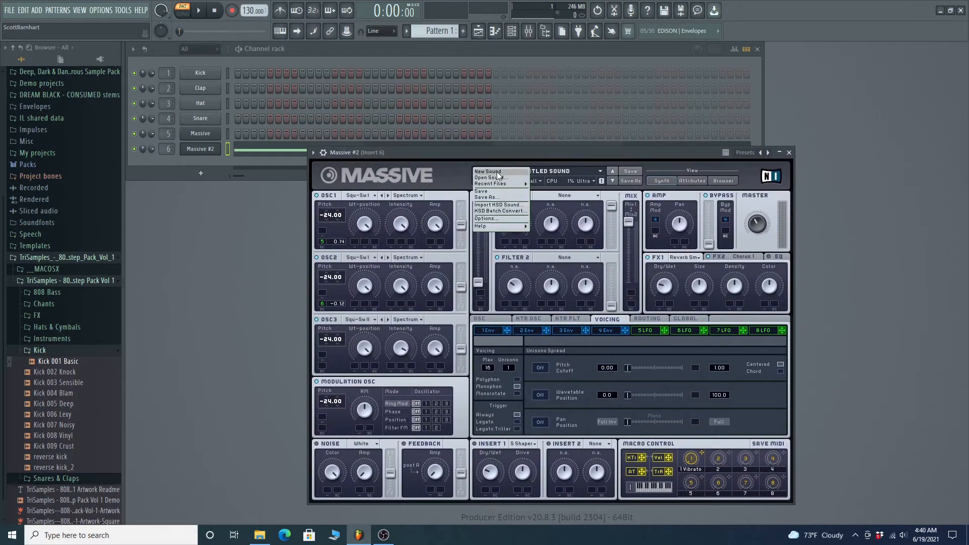
pyautogui.click(488, 172)
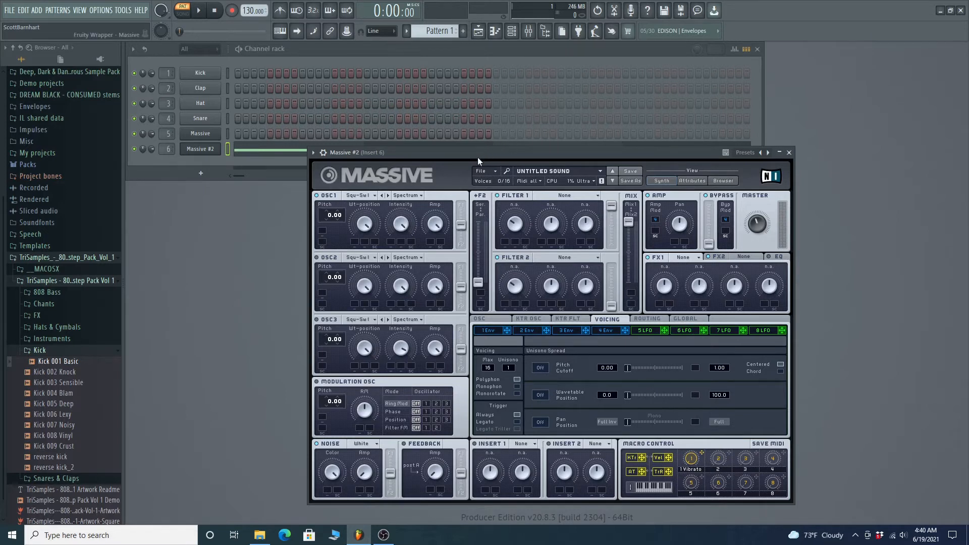
pyautogui.moveTo(478, 156); pyautogui.dragTo(468, 141)
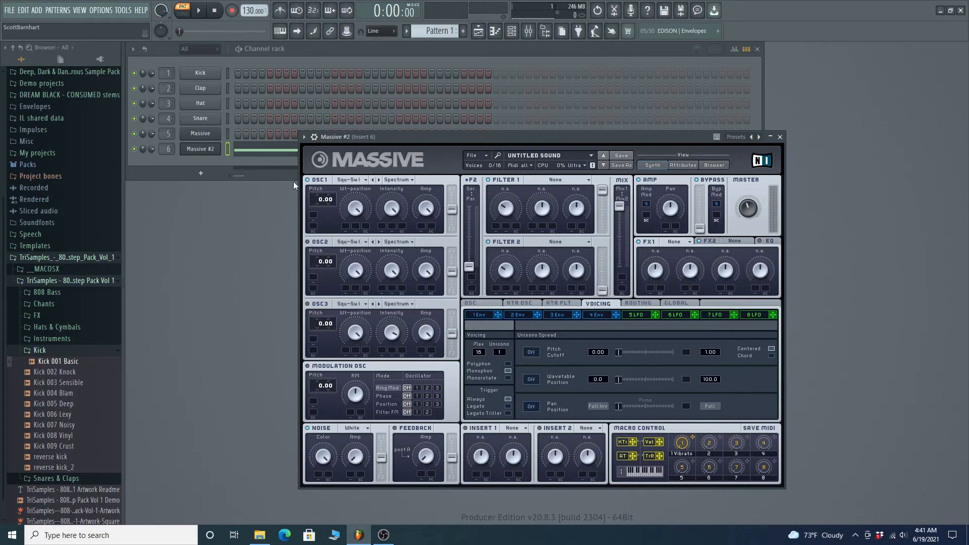
# - Start playing the pattern and, with Massive #2 open, adjust its master volume to about 43
pyautogui.click(200, 149)
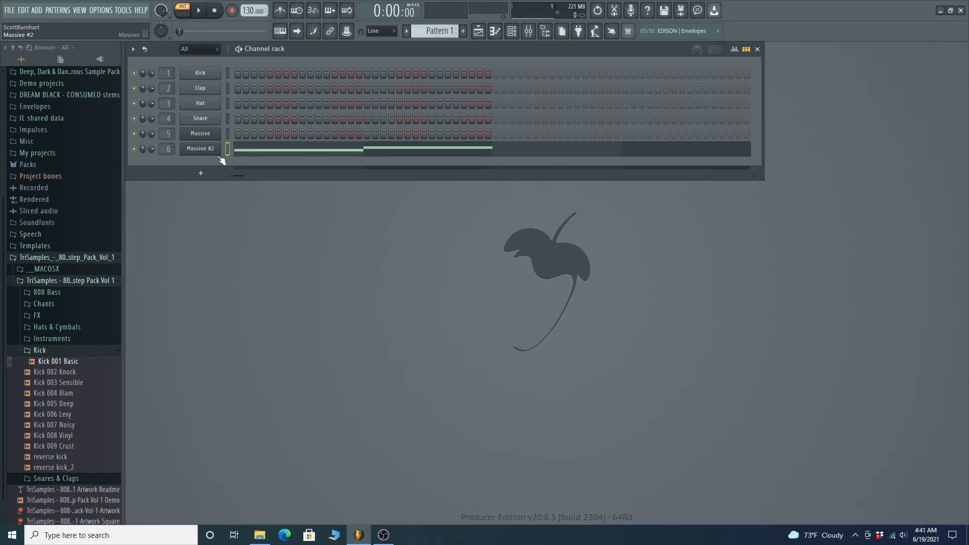
pyautogui.click(200, 14)
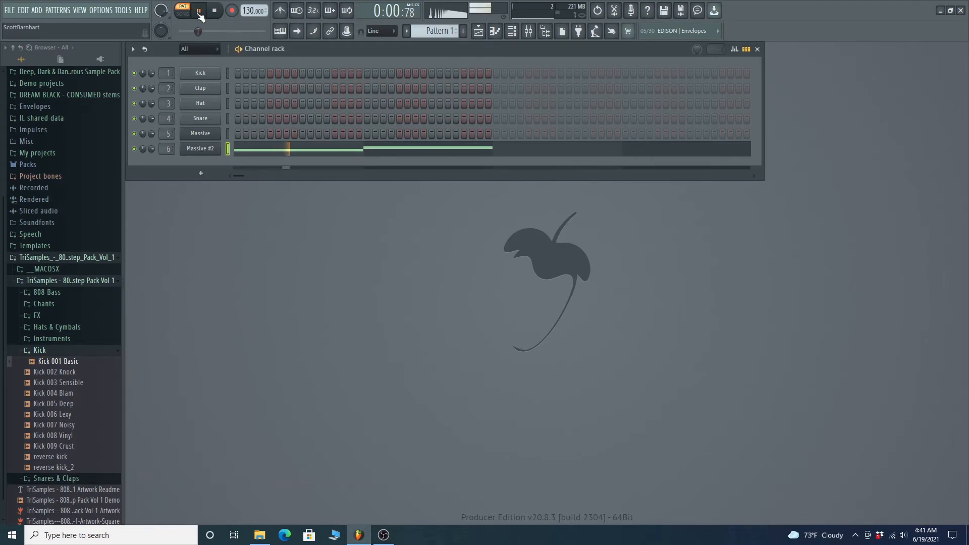
pyautogui.click(204, 149)
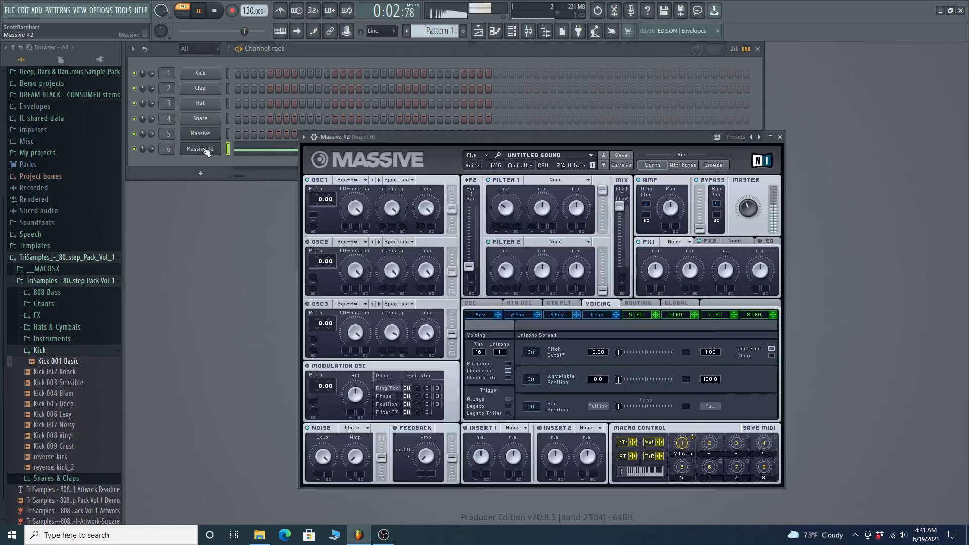
pyautogui.click(204, 149)
pyautogui.click(205, 148)
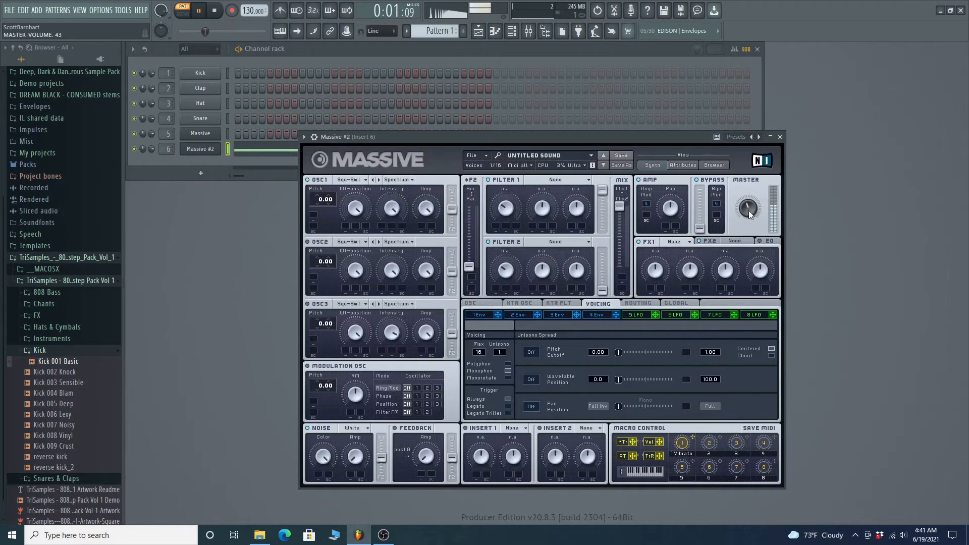
pyautogui.moveTo(749, 211); pyautogui.dragTo(749, 214)
# - Set the pitch of OSC1, OSC2 and OSC3 in Massive #2 to -12.00
pyautogui.scroll(-4, 318, 203)
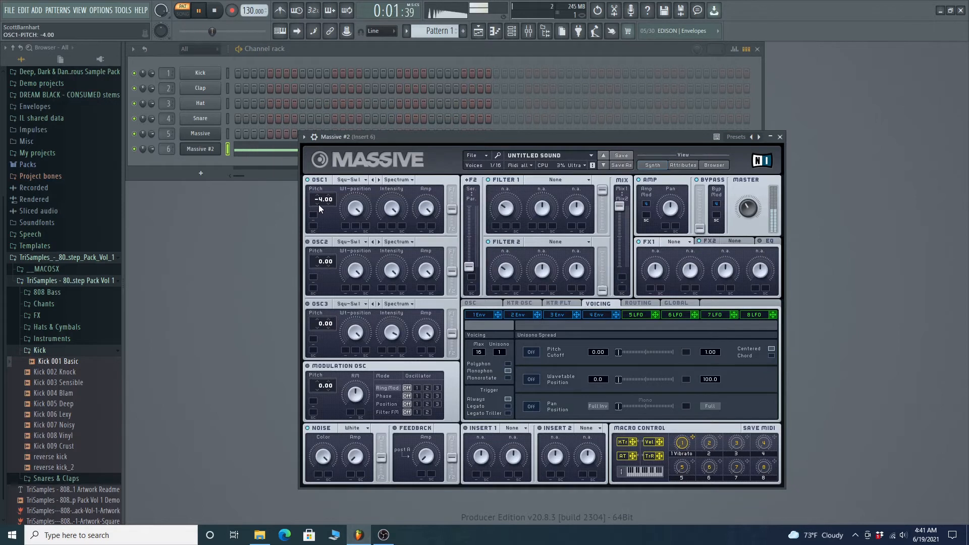
pyautogui.scroll(-7, 319, 205)
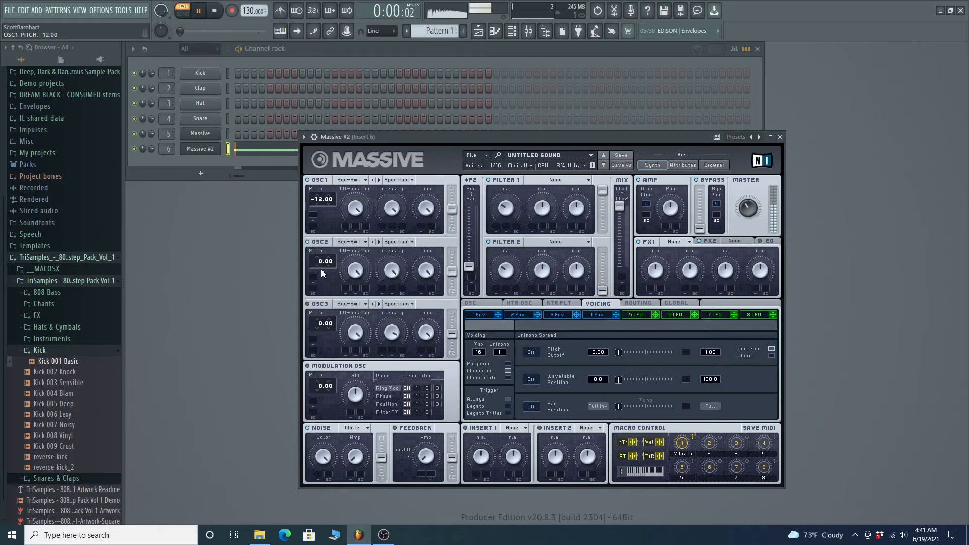
pyautogui.scroll(-4, 319, 267)
pyautogui.scroll(-3, 318, 268)
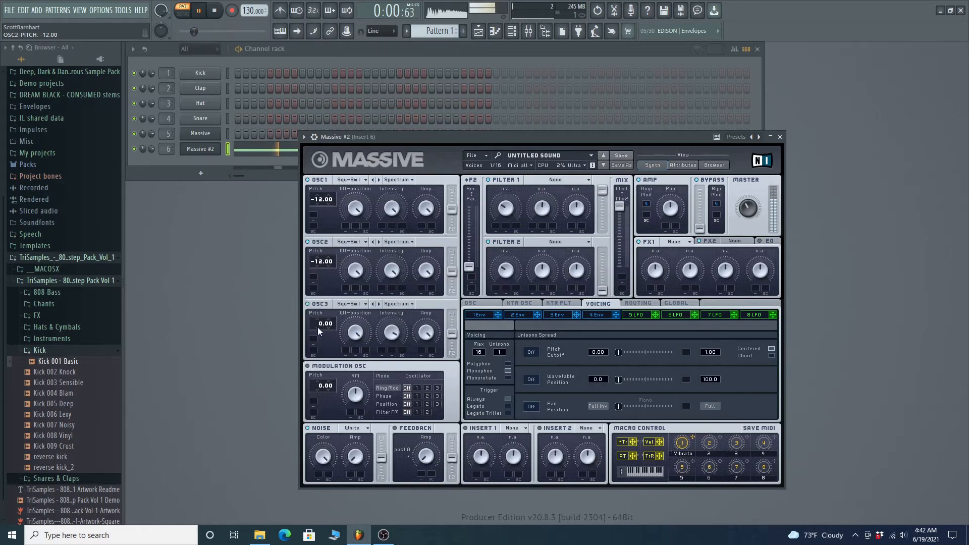
pyautogui.scroll(-1, 318, 328)
pyautogui.scroll(-3, 316, 328)
pyautogui.scroll(-5, 317, 328)
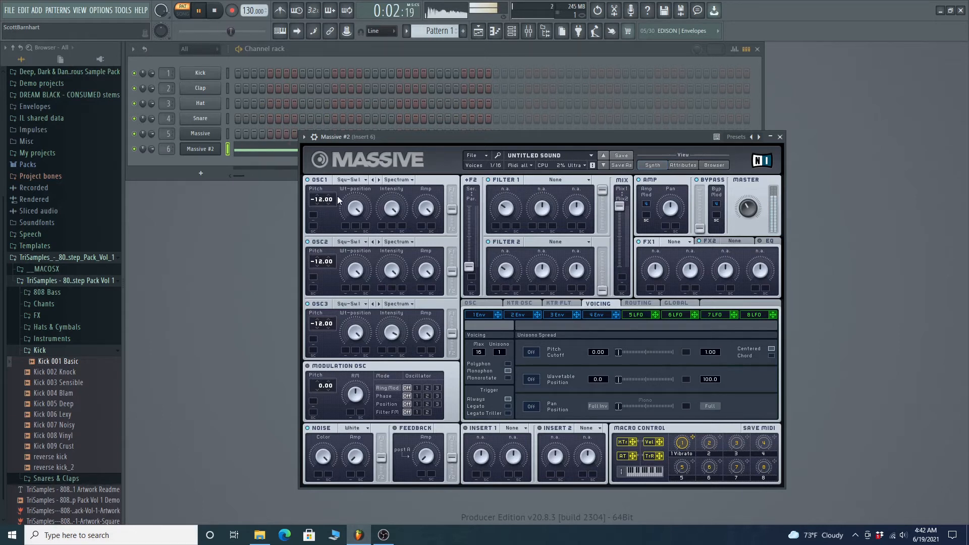
# - Try manually detuning the oscillators, with OSC1 at -11.87, OSC2 at -12.11 and OSC3 at -11.96
pyautogui.moveTo(331, 196); pyautogui.dragTo(331, 197)
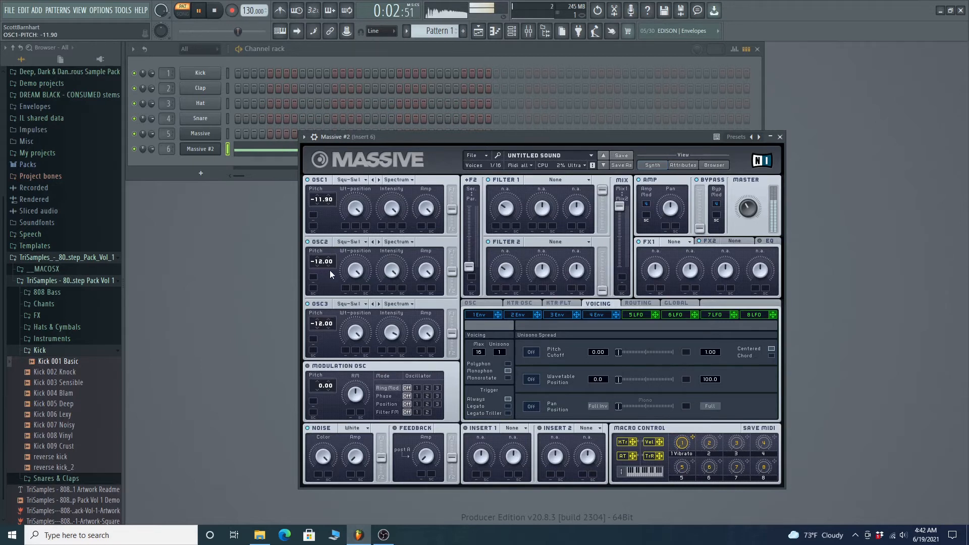
pyautogui.moveTo(329, 269); pyautogui.dragTo(329, 266)
pyautogui.moveTo(332, 324); pyautogui.dragTo(329, 317)
pyautogui.scroll(1, 331, 199)
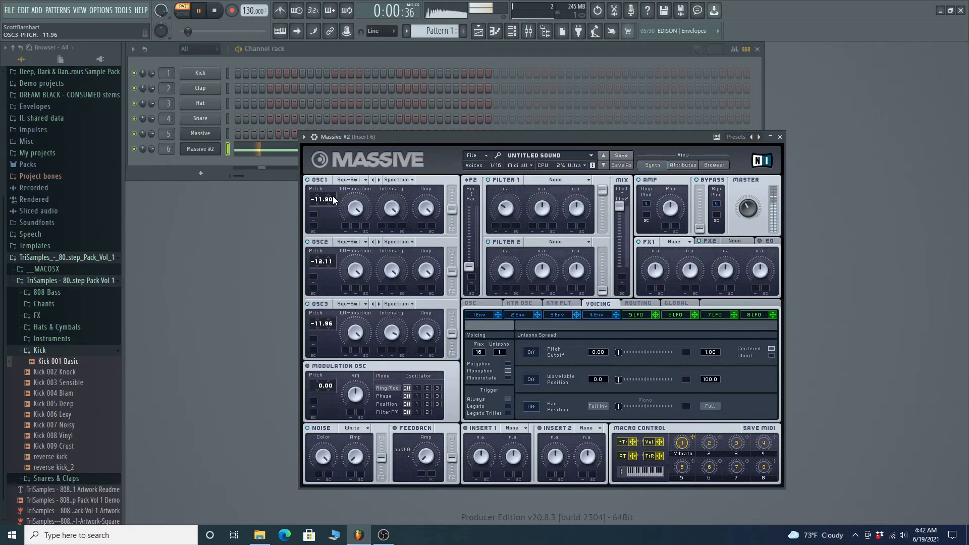
pyautogui.scroll(2, 332, 199)
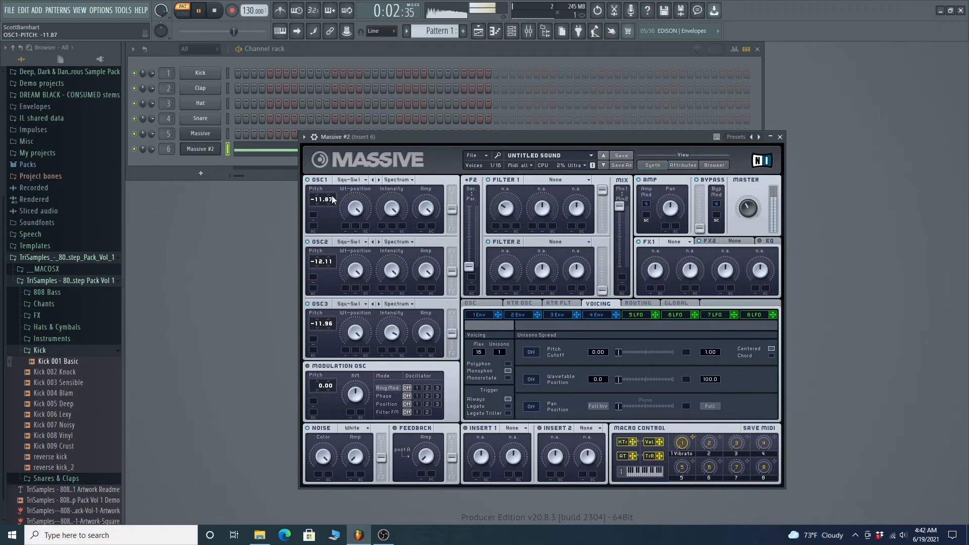
# - Return the pitch of all three detuned oscillators to -12.00
pyautogui.scroll(-6, 330, 206)
pyautogui.scroll(3, 330, 262)
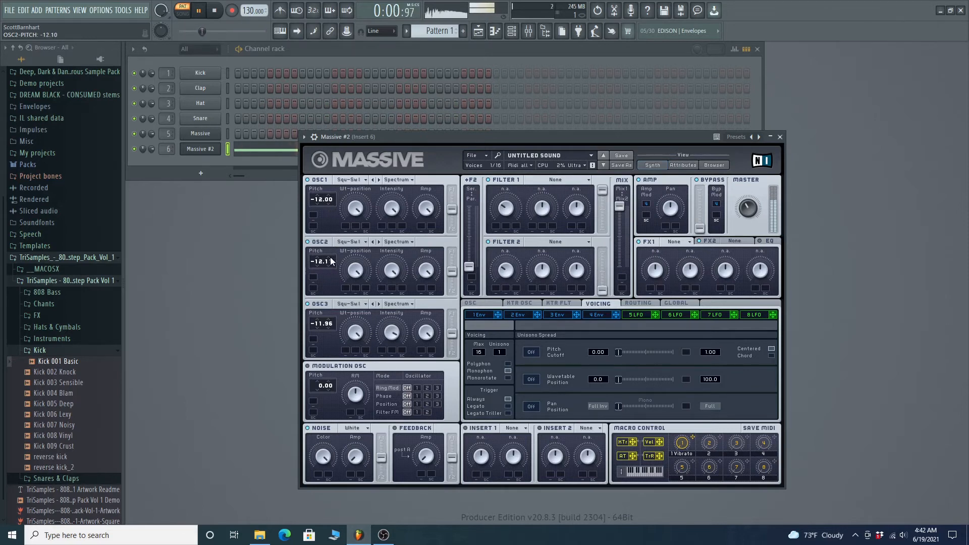
pyautogui.scroll(4, 331, 261)
pyautogui.scroll(1, 330, 261)
pyautogui.scroll(-1, 331, 329)
# - Assign LFO 5 to OSC1's pitch modulation and LFO 6 to OSC2's pitch modulation, and show LFO 5's settings
pyautogui.click(641, 315)
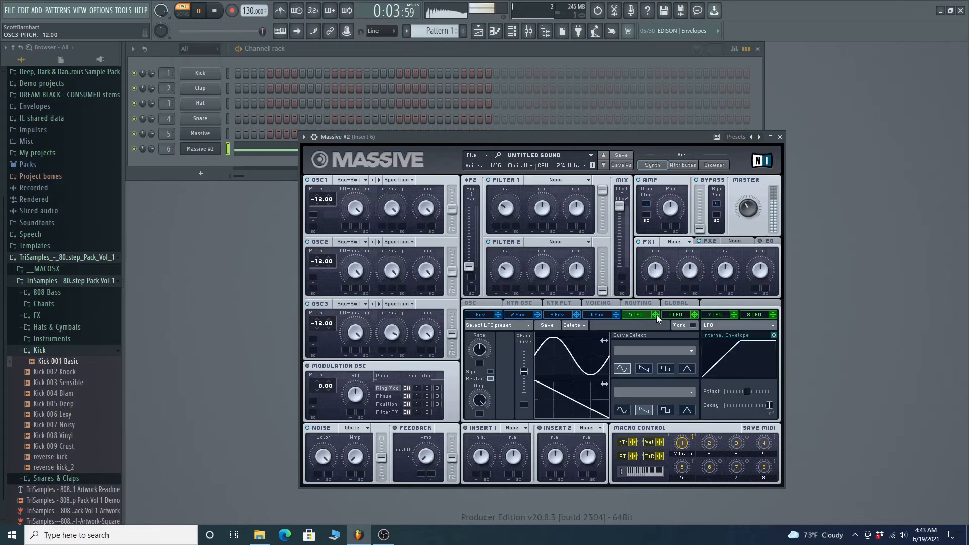
pyautogui.moveTo(656, 315); pyautogui.dragTo(315, 230)
pyautogui.click(684, 316)
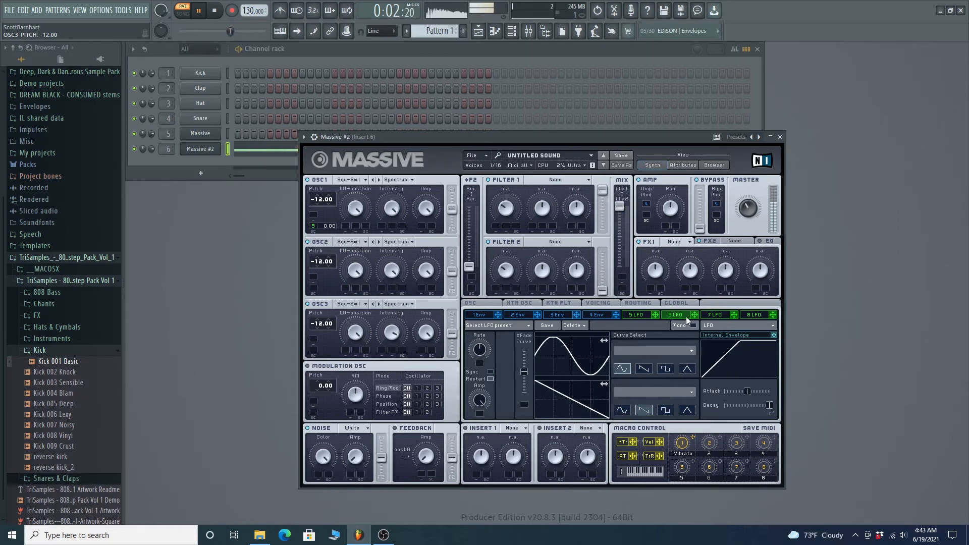
pyautogui.moveTo(695, 315); pyautogui.dragTo(311, 290)
pyautogui.click(635, 315)
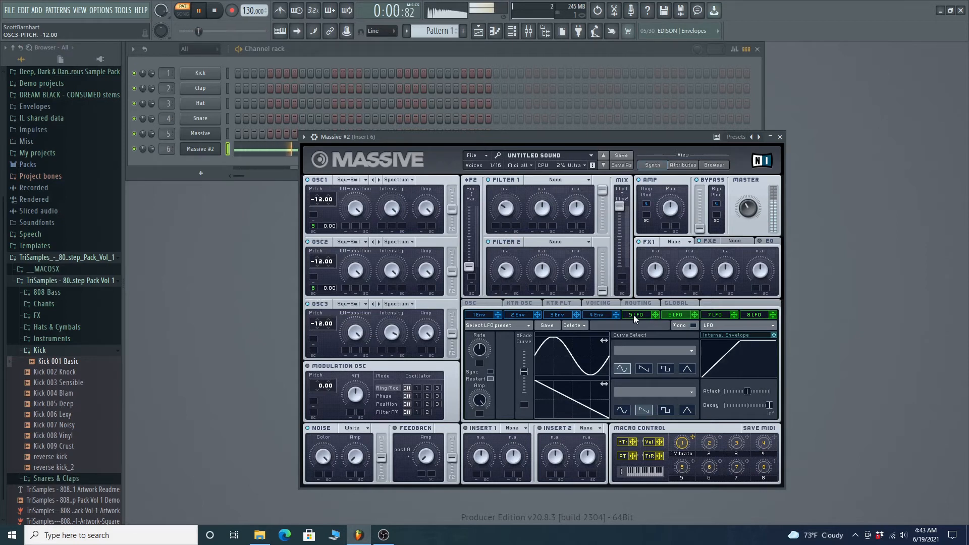
pyautogui.click(633, 314)
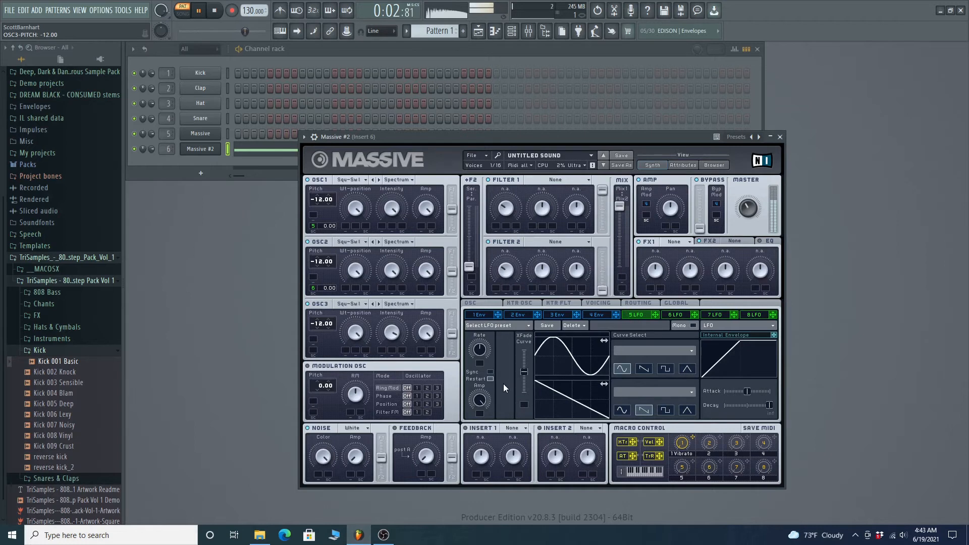
# - Restart pattern playback, then set LFO 5's rate to 34 and LFO 6's rate to 31
pyautogui.press('space')
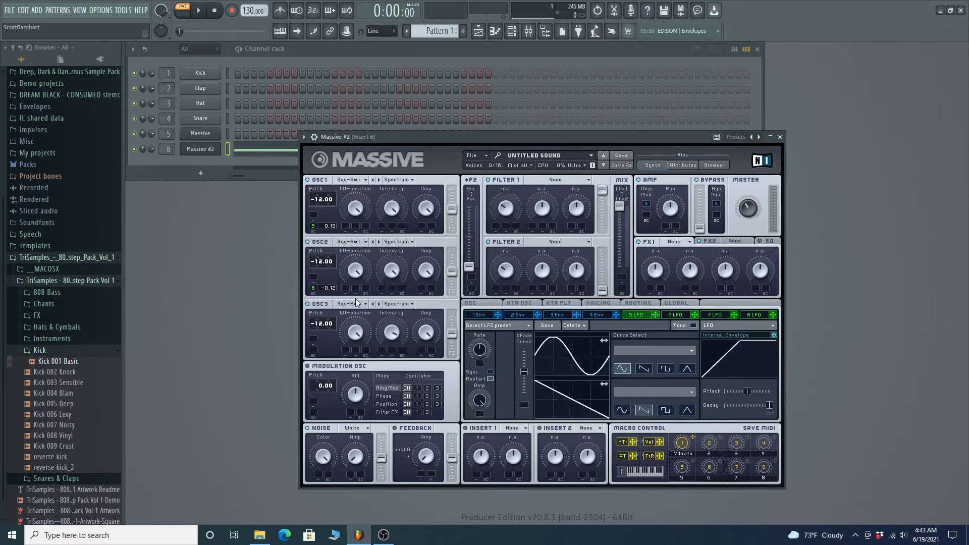
pyautogui.click(199, 10)
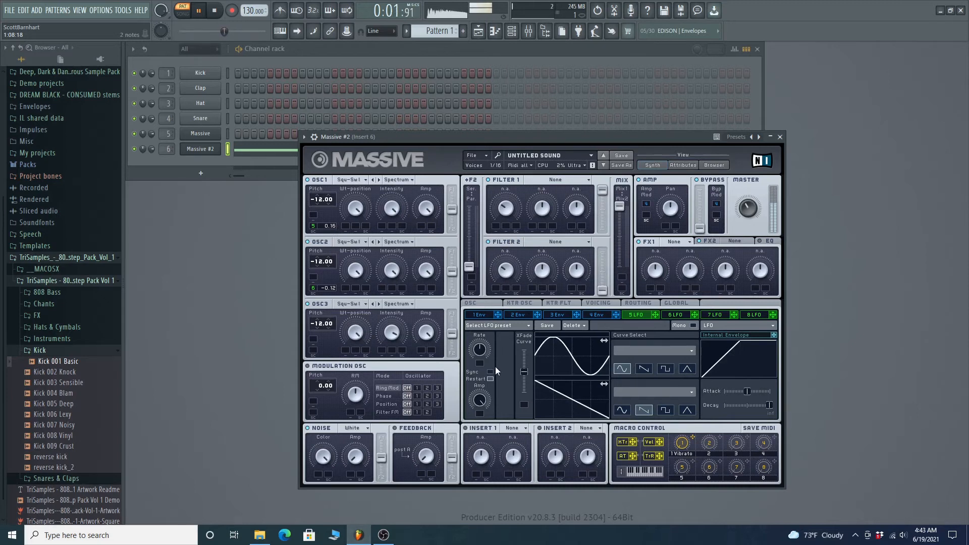
pyautogui.moveTo(480, 352); pyautogui.dragTo(479, 360)
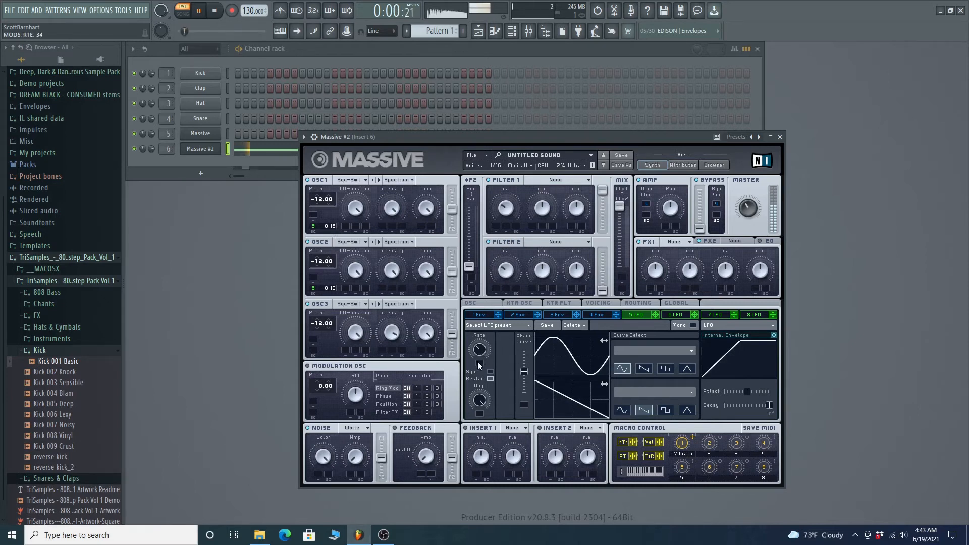
pyautogui.click(667, 316)
pyautogui.moveTo(478, 363); pyautogui.dragTo(479, 364)
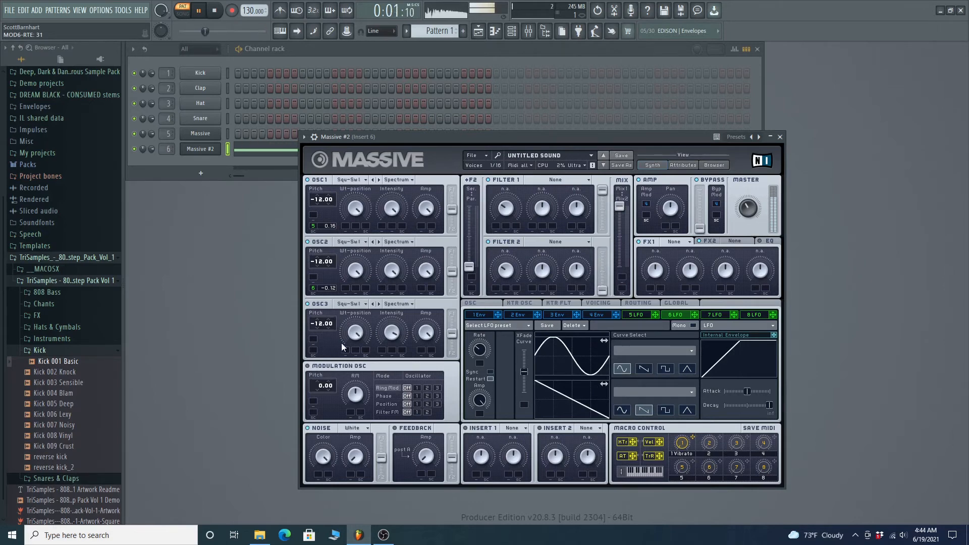
# - Try modulating OSC3's pitch with LFO 7, then remove that assignment
pyautogui.moveTo(717, 315); pyautogui.dragTo(314, 353)
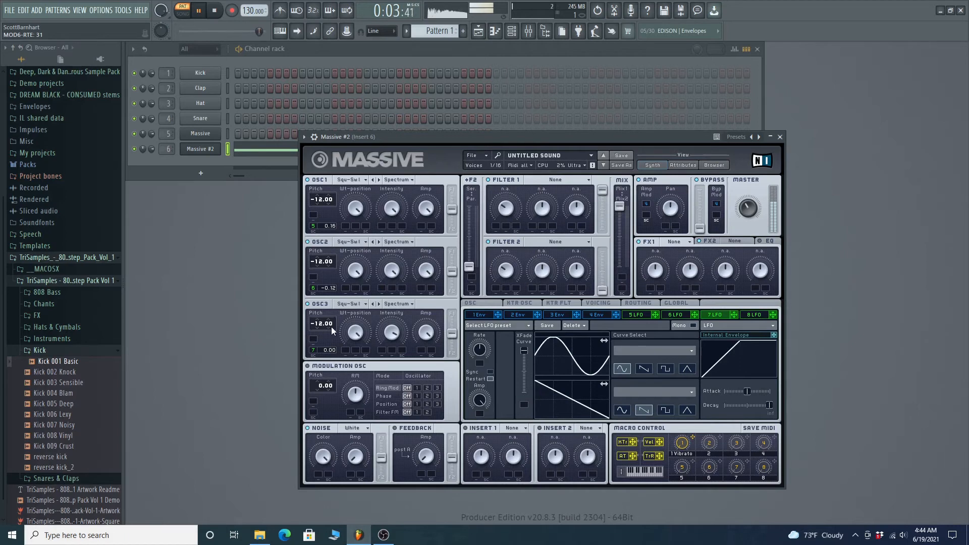
pyautogui.moveTo(337, 347)
pyautogui.mouseDown()
pyautogui.moveTo(339, 371)
pyautogui.moveTo(333, 355)
pyautogui.mouseUp()
pyautogui.rightClick(314, 351)
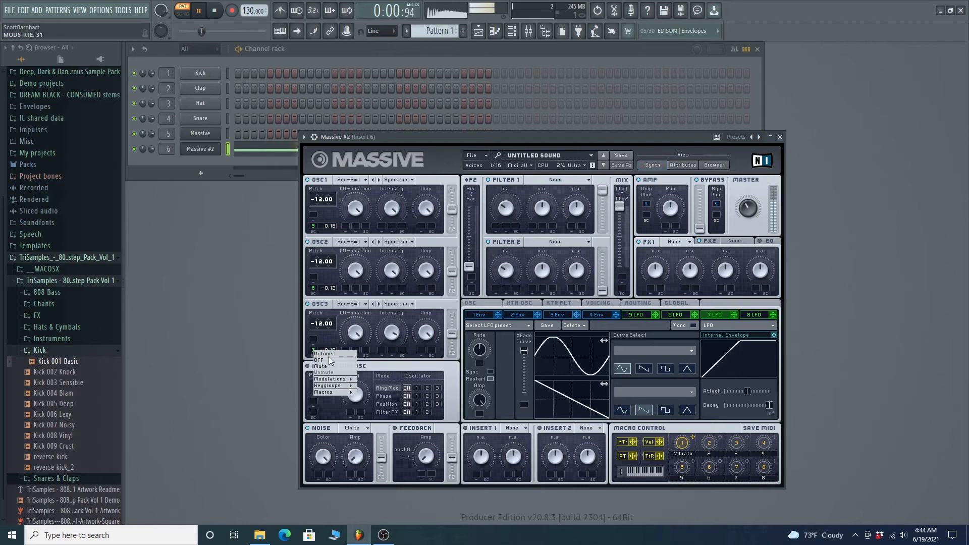
pyautogui.click(320, 365)
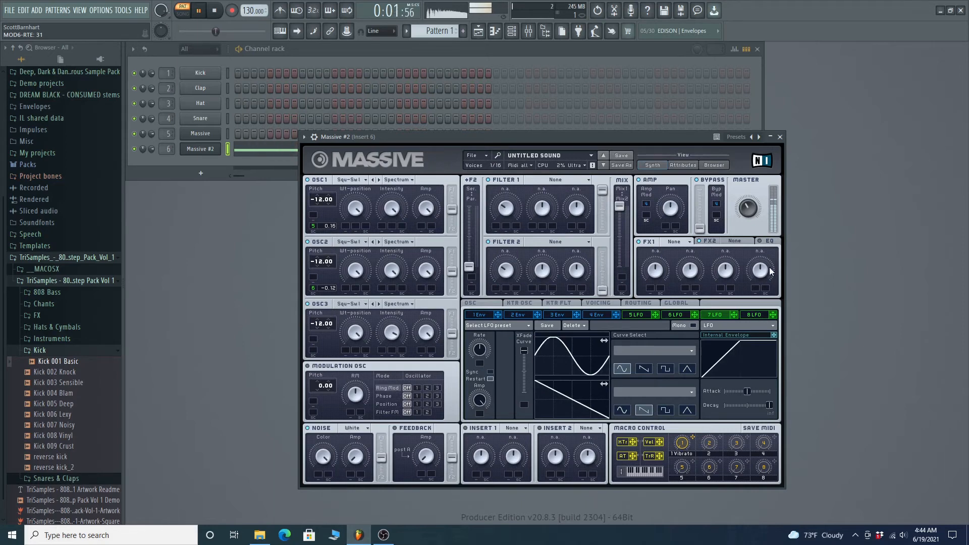
# - Load Small Reverb in FX1 and set its dry/wet amount to 27
pyautogui.click(688, 241)
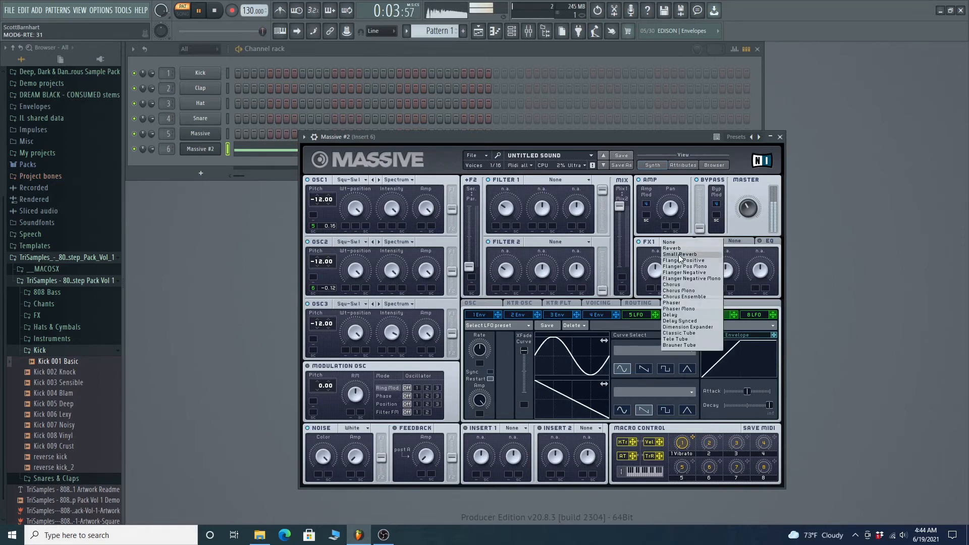
pyautogui.click(671, 270)
pyautogui.moveTo(657, 271); pyautogui.dragTo(652, 290)
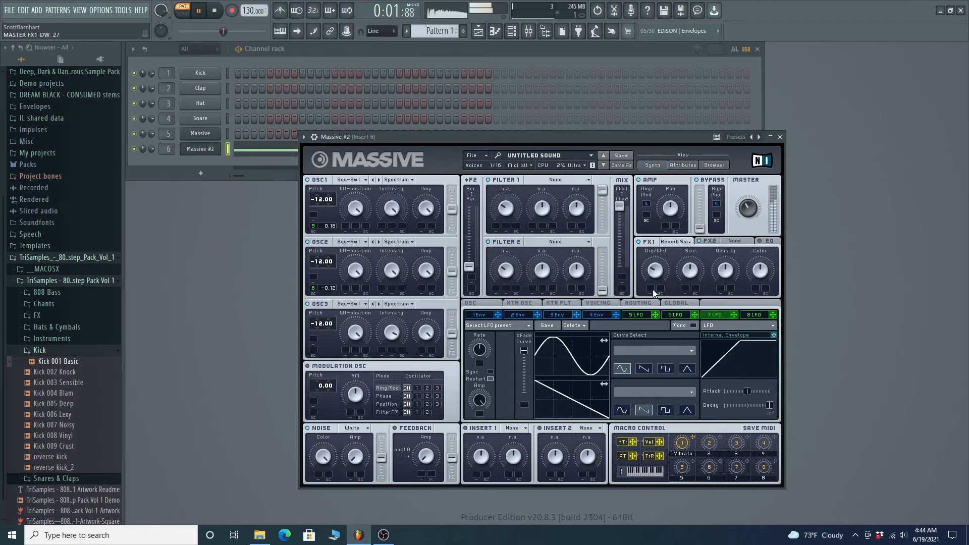
# - Load a chorus in FX2 (Chorus 1) and set its dry/wet amount to 27
pyautogui.click(742, 241)
pyautogui.click(743, 241)
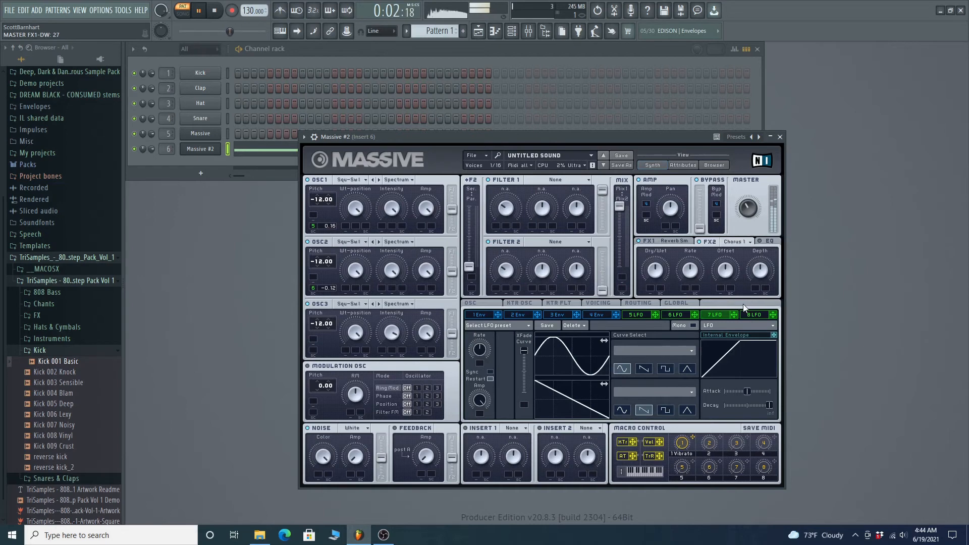
pyautogui.moveTo(656, 268); pyautogui.dragTo(654, 272)
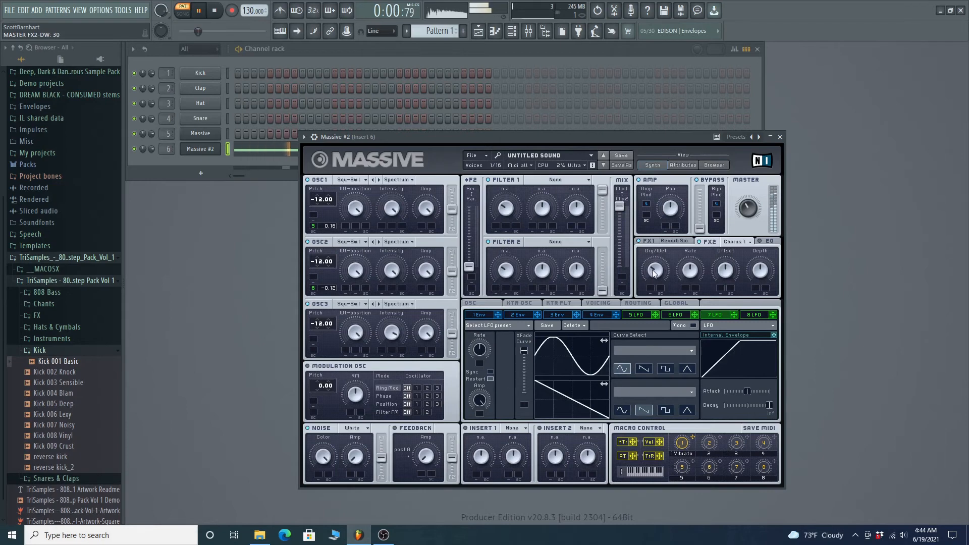
pyautogui.moveTo(652, 271); pyautogui.dragTo(653, 273)
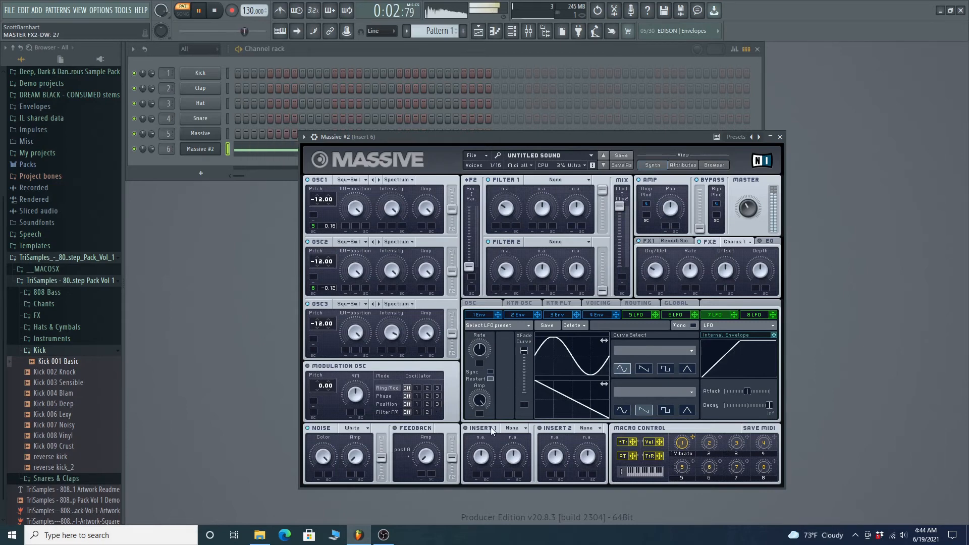
# - Try Insert 1 as a Frequency Shifter with dry/wet at 27, then as a Parabolic Shaper at 77
pyautogui.click(514, 428)
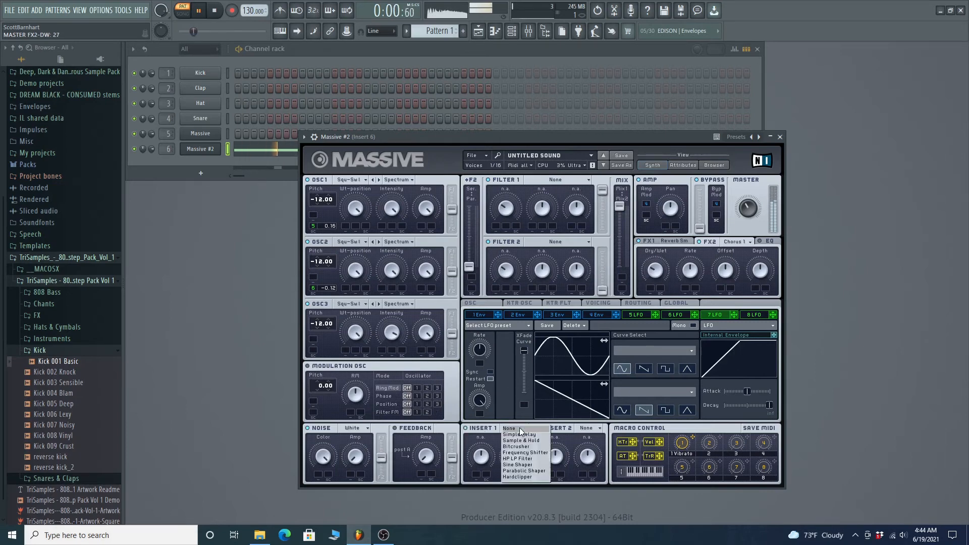
pyautogui.click(519, 453)
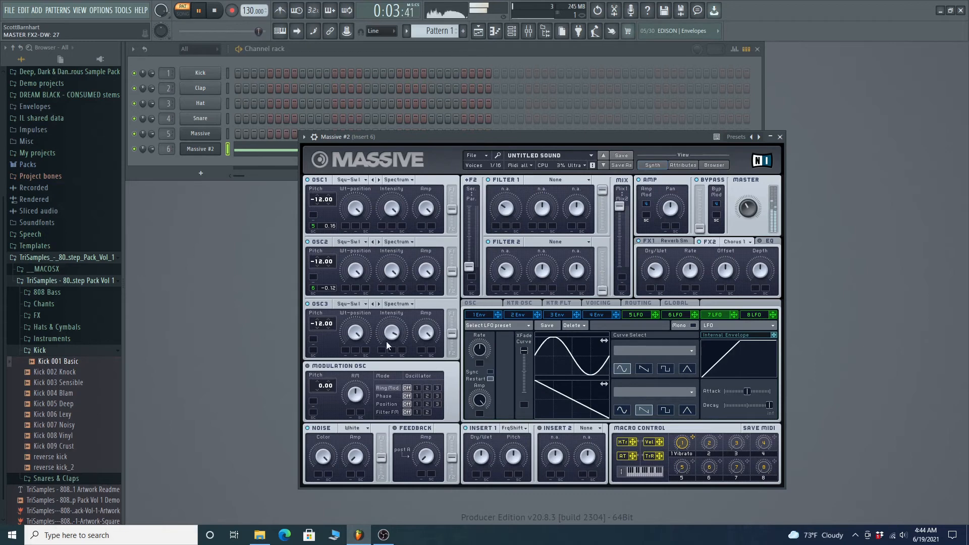
pyautogui.moveTo(483, 458); pyautogui.dragTo(480, 465)
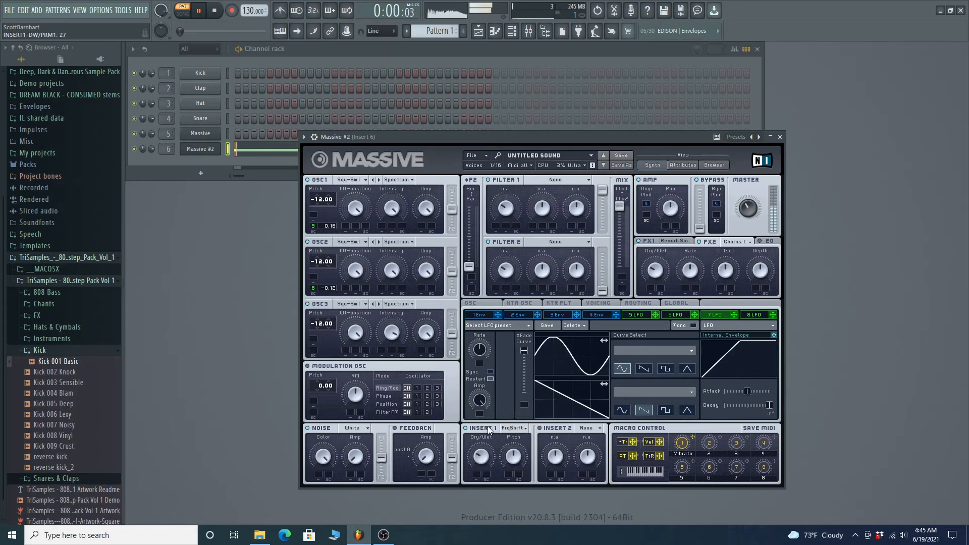
pyautogui.click(513, 428)
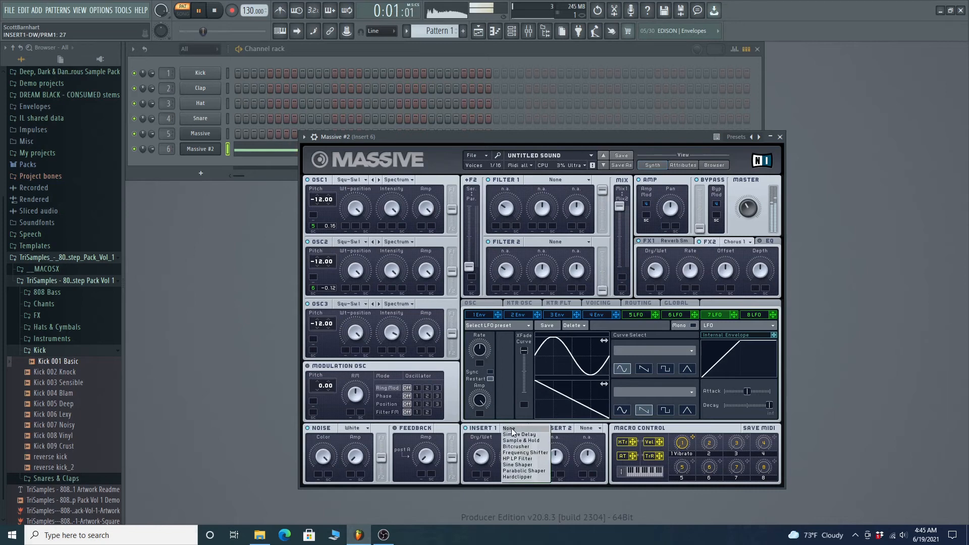
pyautogui.click(512, 470)
pyautogui.moveTo(493, 457); pyautogui.dragTo(486, 441)
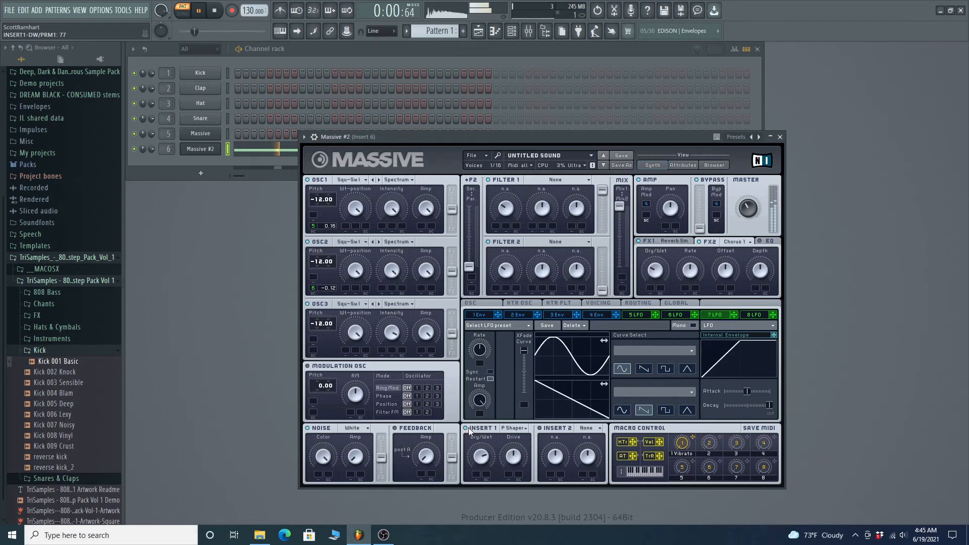
# - Try Insert 1 as Sample & Hold with dry/wet at 28, then as a Bitcrusher at 40
pyautogui.click(514, 428)
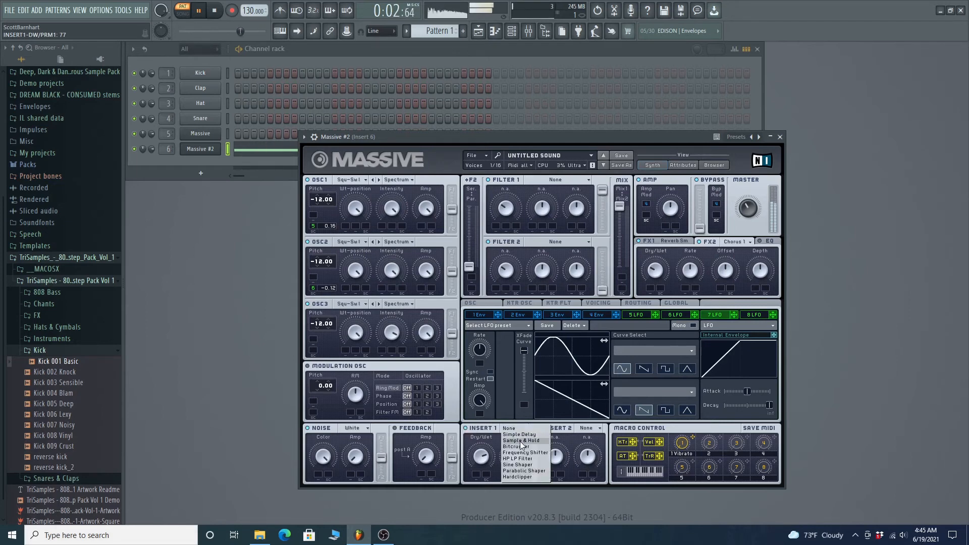
pyautogui.click(516, 440)
pyautogui.moveTo(479, 462); pyautogui.dragTo(486, 497)
pyautogui.click(510, 428)
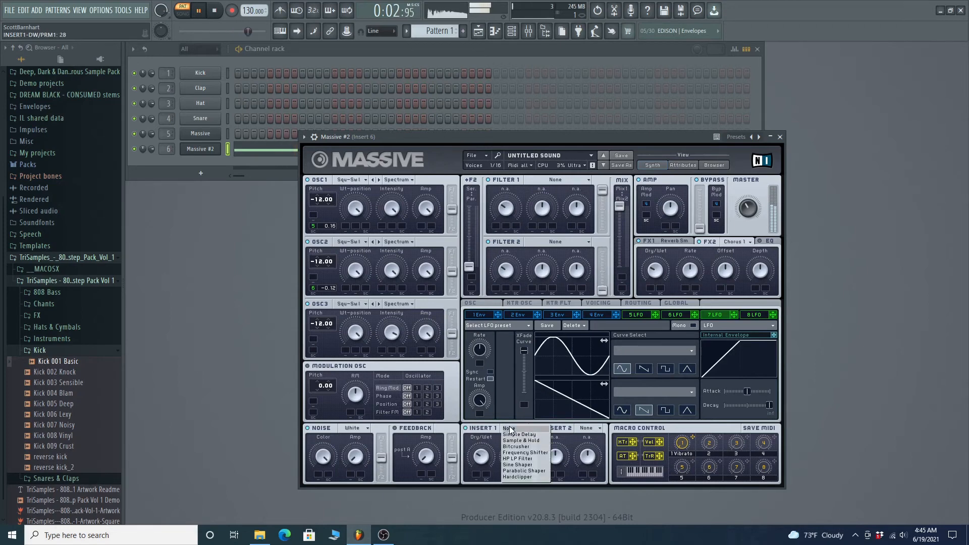
pyautogui.click(517, 448)
pyautogui.moveTo(483, 457); pyautogui.dragTo(486, 446)
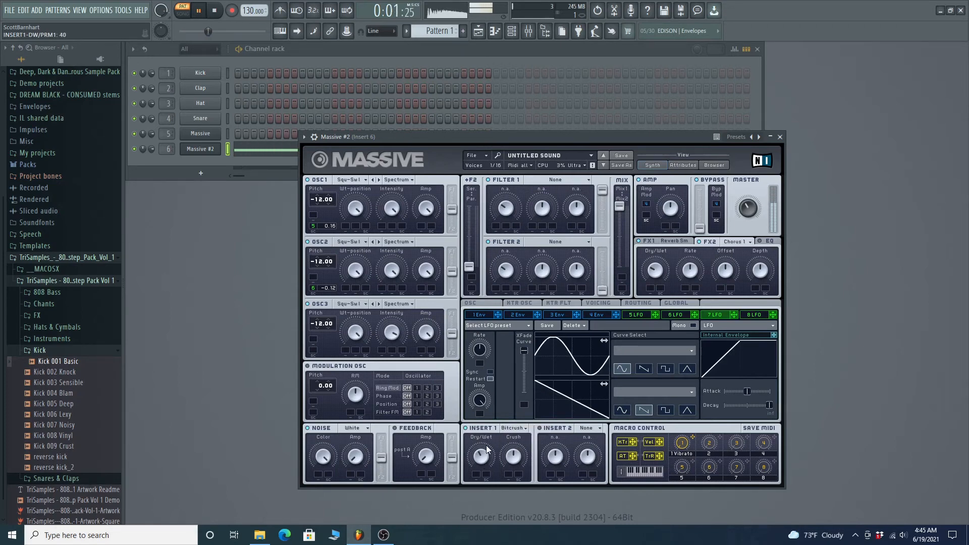
# - Switch Insert 1 back to Frequency Shifter and set its dry/wet amount to 31
pyautogui.click(506, 429)
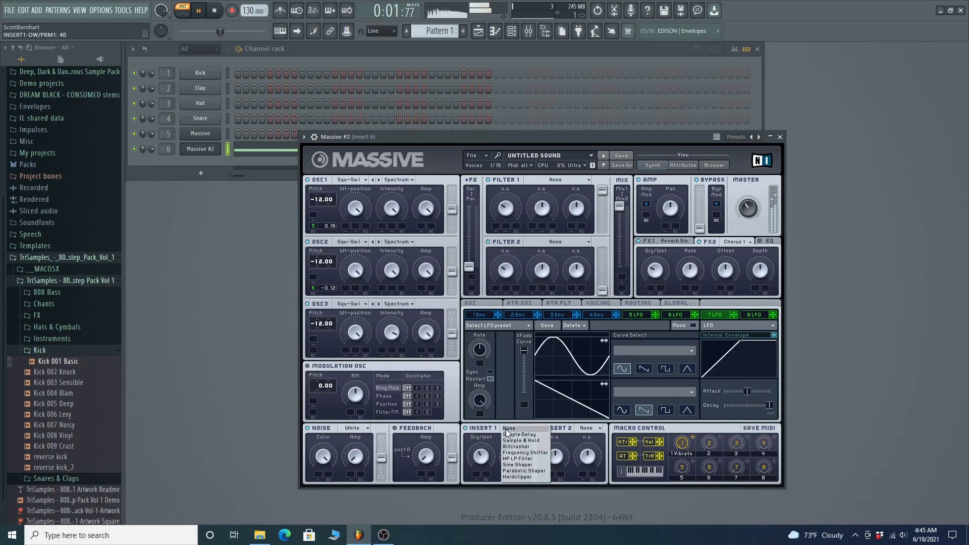
pyautogui.click(519, 454)
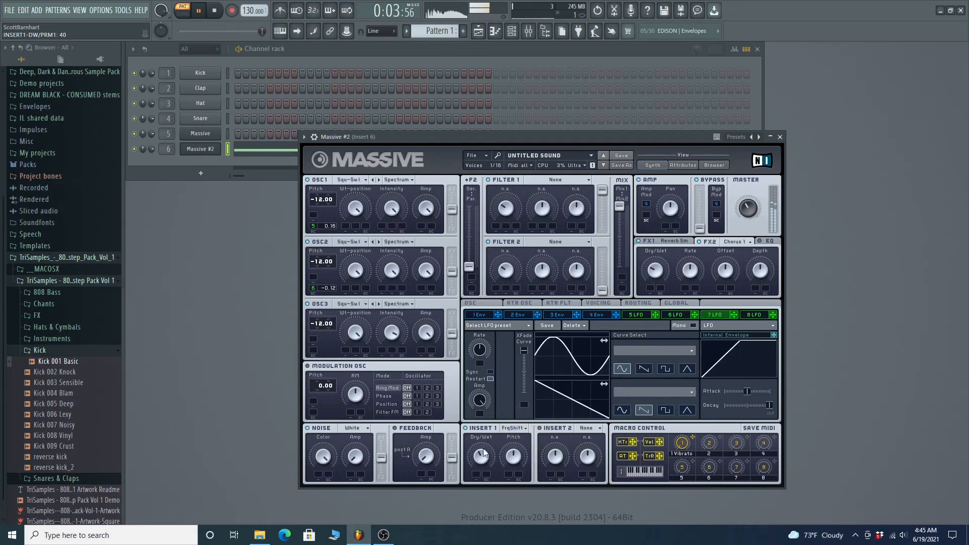
pyautogui.moveTo(483, 452)
pyautogui.mouseDown()
pyautogui.moveTo(490, 444)
pyautogui.moveTo(481, 468)
pyautogui.moveTo(480, 457)
pyautogui.mouseUp()
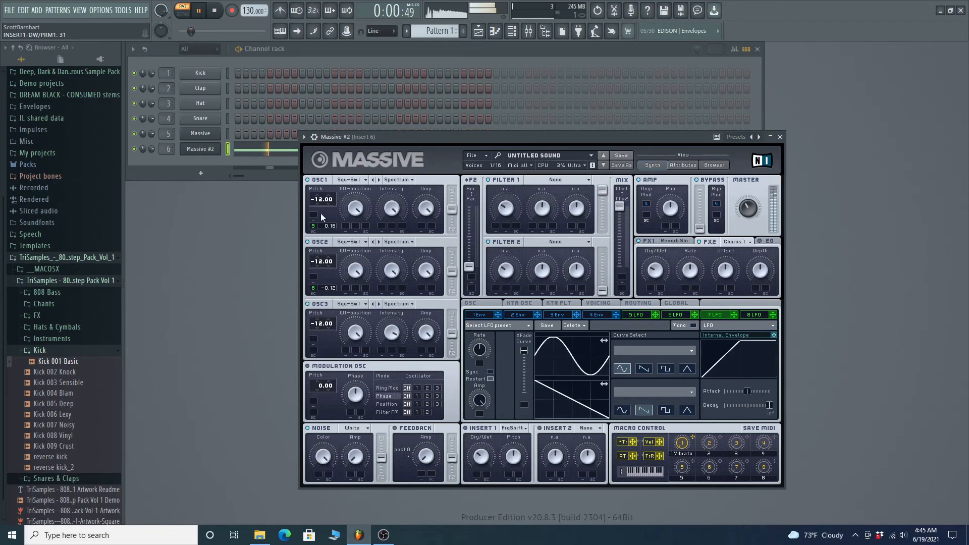
# - Show the voicing settings, and route the modulation oscillator's Phase mode to OSC3 with its pitch at -12.00
pyautogui.click(597, 303)
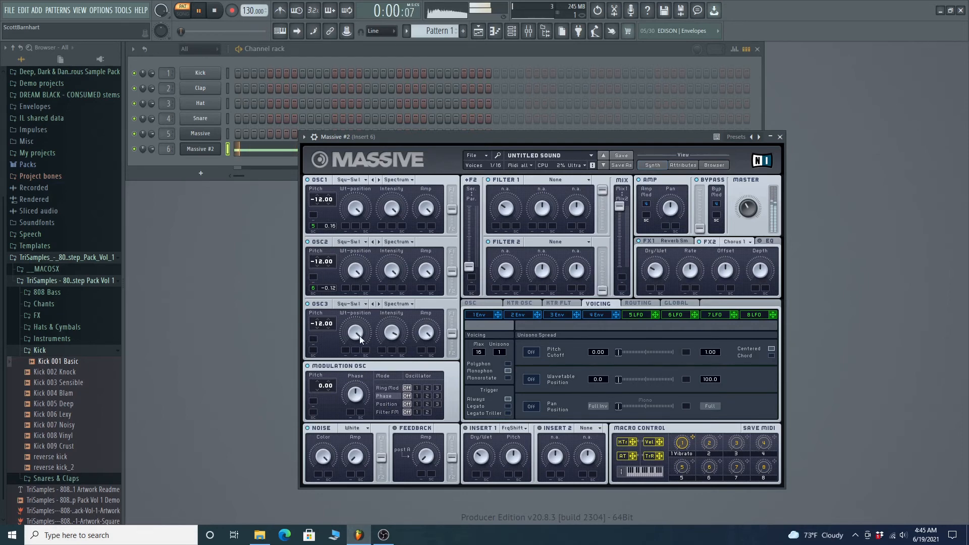
pyautogui.click(437, 396)
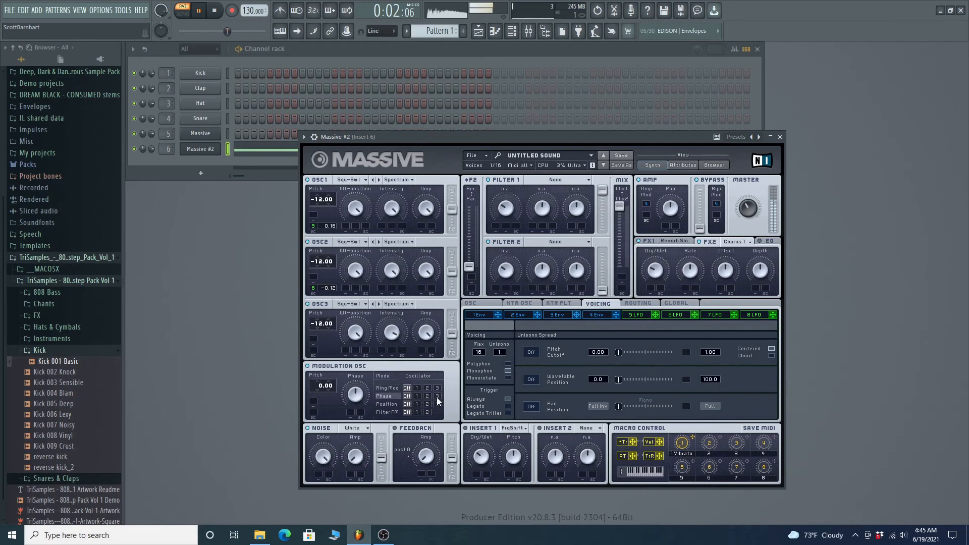
pyautogui.moveTo(317, 385); pyautogui.dragTo(342, 422)
pyautogui.click(319, 390)
pyautogui.click(319, 389)
pyautogui.click(319, 388)
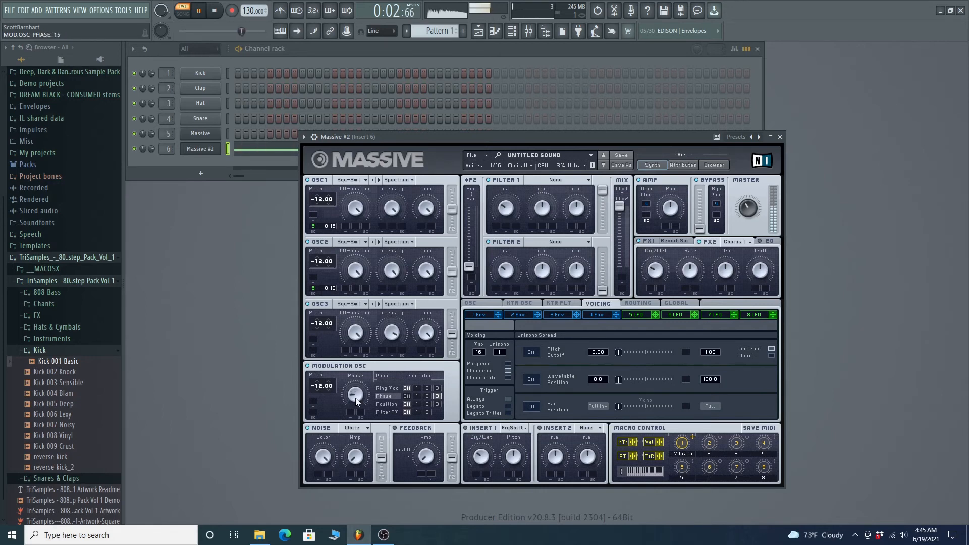
# - Try different phase amounts and routing the phase modulation to OSC2, then turn Phase routing off
pyautogui.moveTo(356, 390)
pyautogui.mouseDown()
pyautogui.moveTo(359, 372)
pyautogui.moveTo(355, 398)
pyautogui.moveTo(354, 382)
pyautogui.mouseUp()
pyautogui.moveTo(355, 404); pyautogui.dragTo(356, 408)
pyautogui.click(428, 397)
pyautogui.click(408, 396)
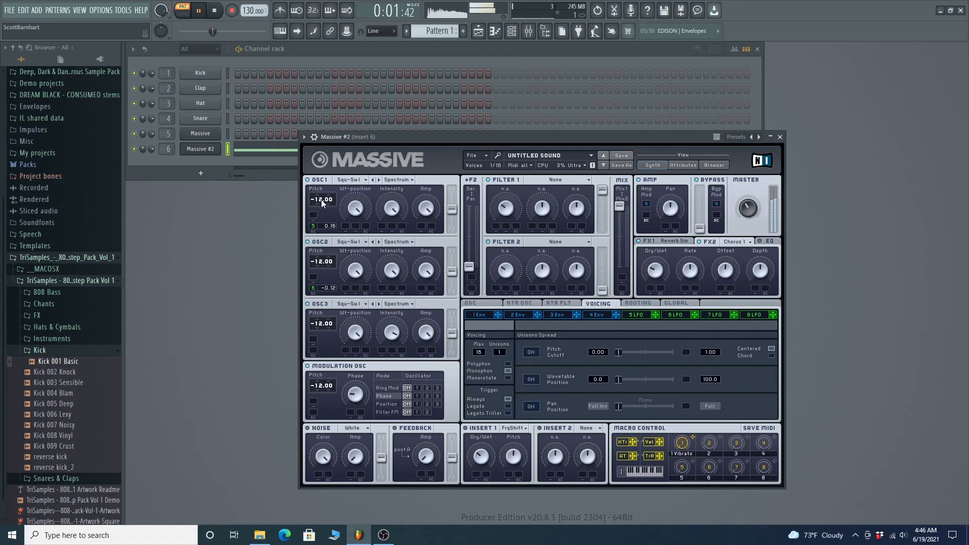
# - Lower the pitch of OSC1 and OSC2 to -24.00
pyautogui.moveTo(321, 198); pyautogui.dragTo(320, 207)
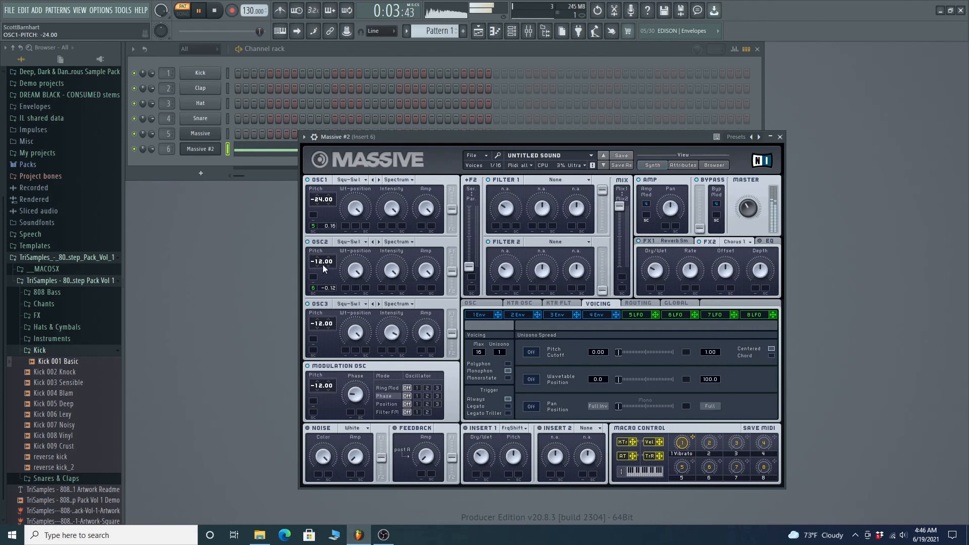
pyautogui.moveTo(322, 264); pyautogui.dragTo(324, 278)
# - Try phase modulation on OSC3 with the phase amount at 31, then turn the routing off
pyautogui.click(437, 396)
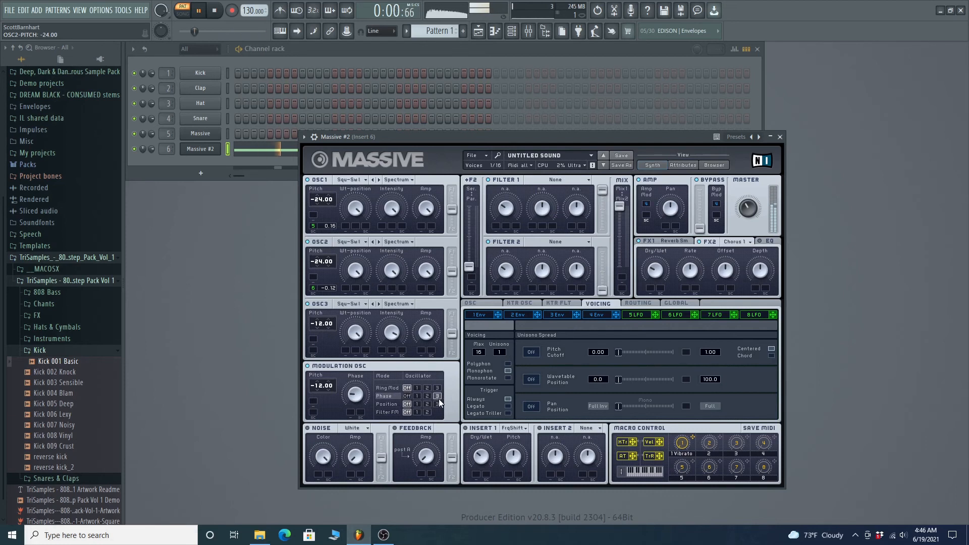
pyautogui.moveTo(356, 397); pyautogui.dragTo(358, 392)
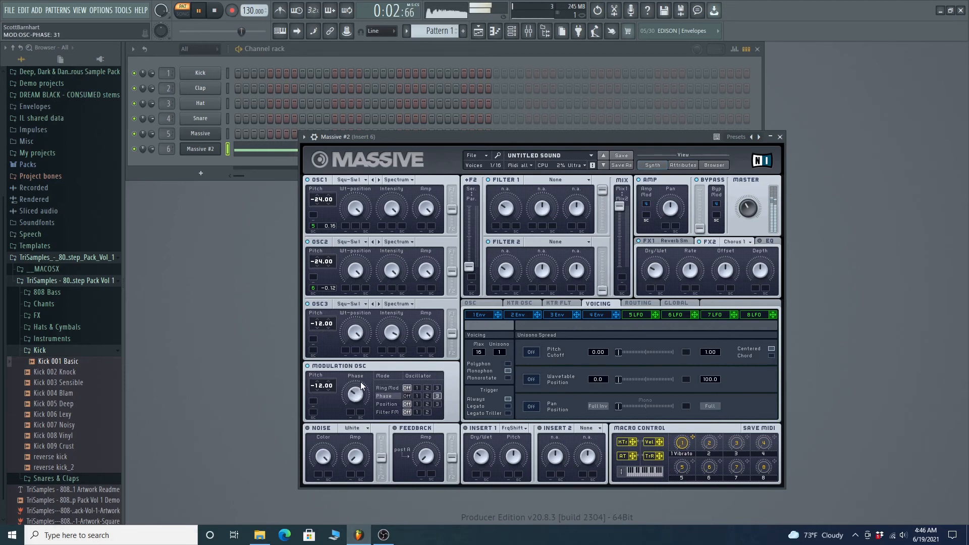
pyautogui.click(407, 396)
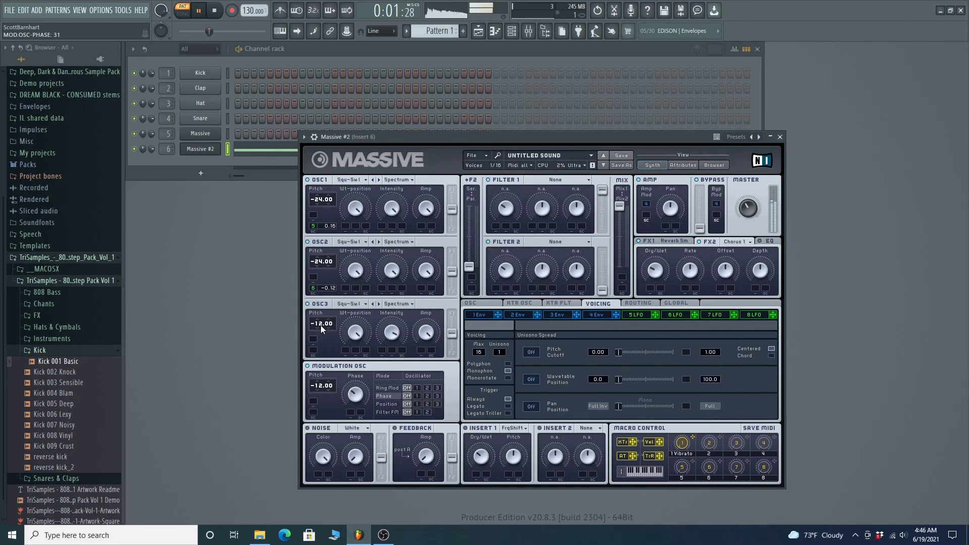
# - Lower OSC3's pitch to -24.00
pyautogui.moveTo(321, 326); pyautogui.dragTo(321, 333)
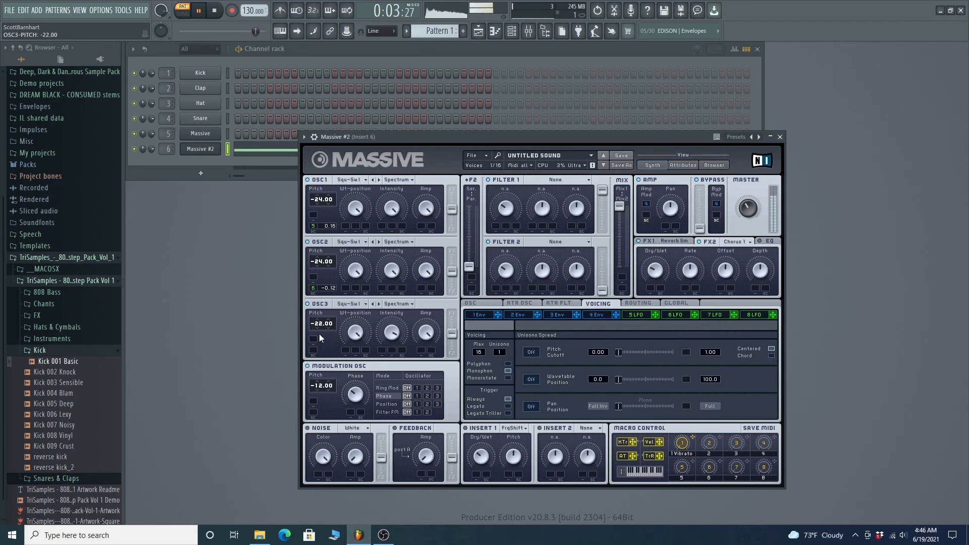
pyautogui.doubleClick(317, 327)
# - Try the Square-Saw II wavetable on OSC3 and OSC2, then stop playback
pyautogui.click(360, 242)
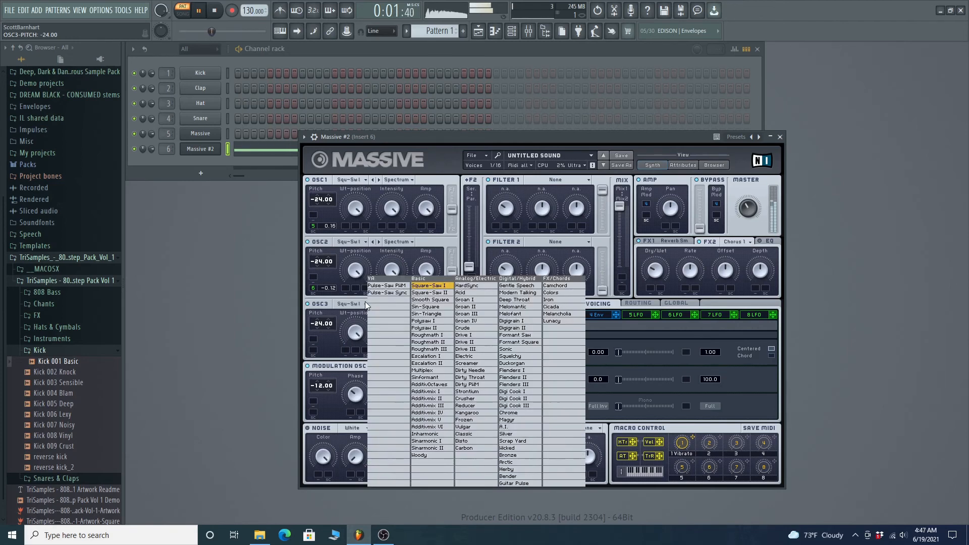
pyautogui.click(446, 294)
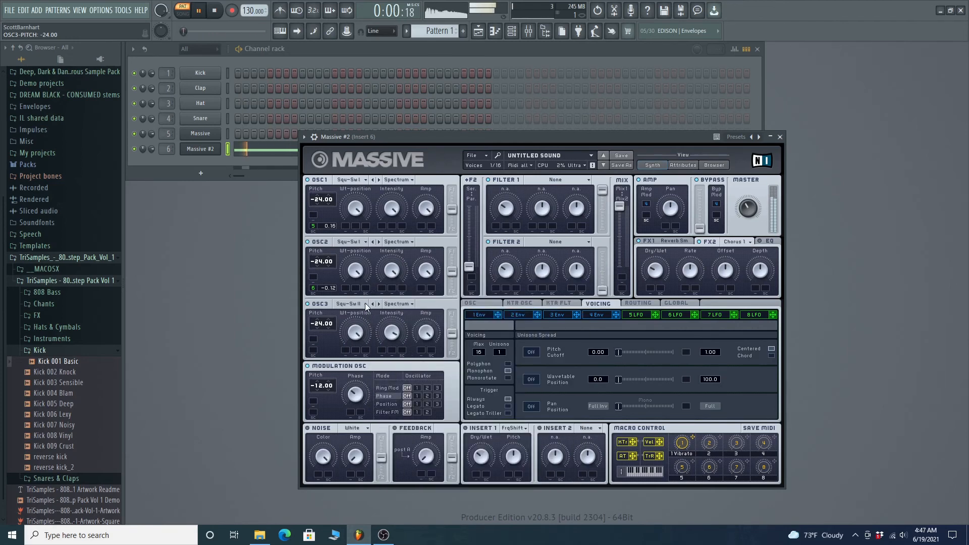
pyautogui.click(367, 241)
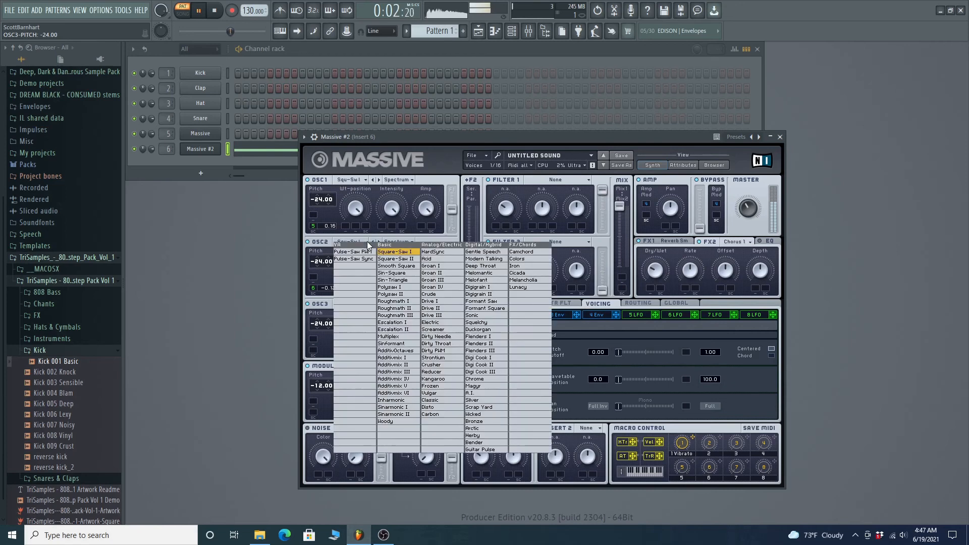
pyautogui.click(394, 258)
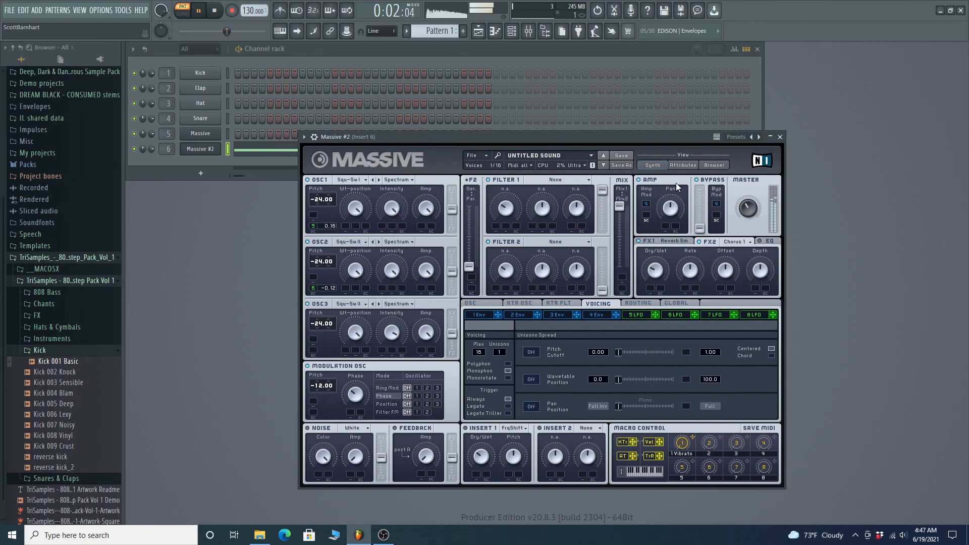
pyautogui.click(216, 10)
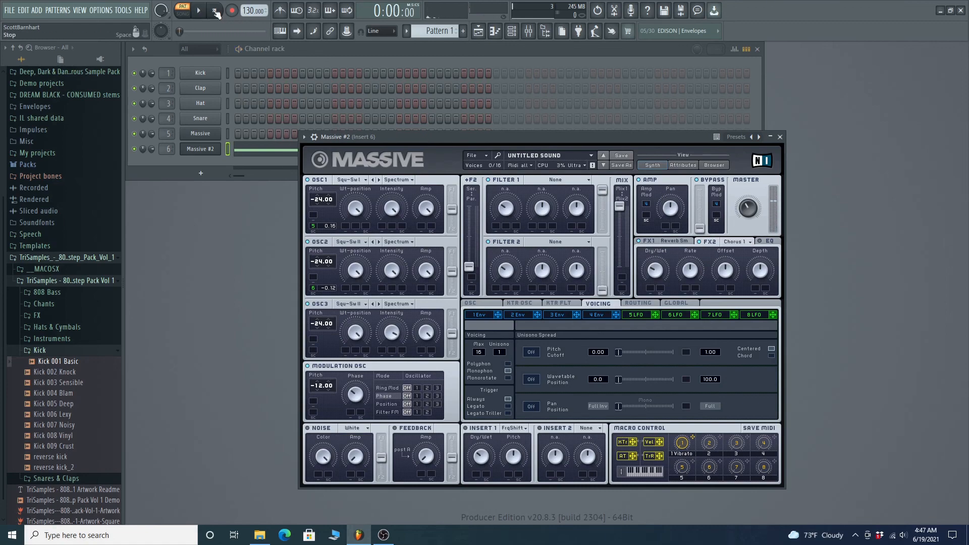